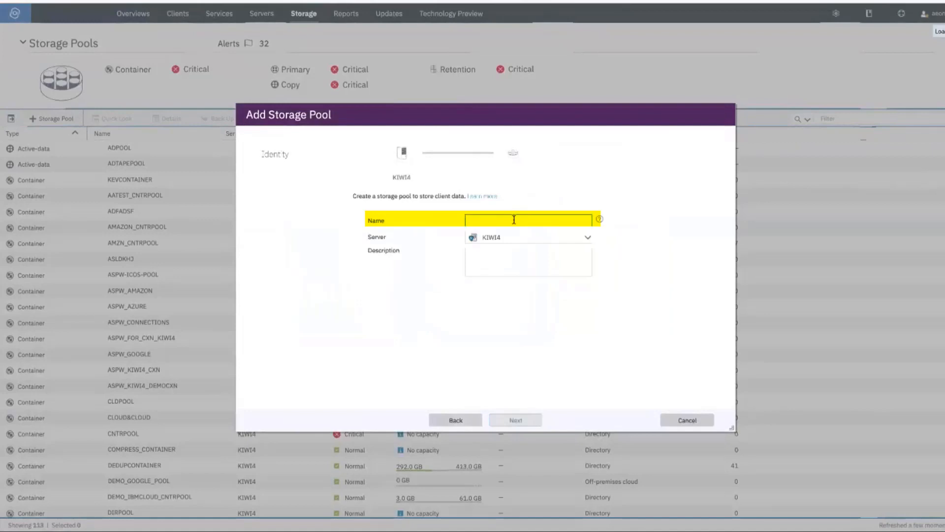
- Name the new storage pool test_google on server KIWI4 and set its type to off-premises cloud
type("test")
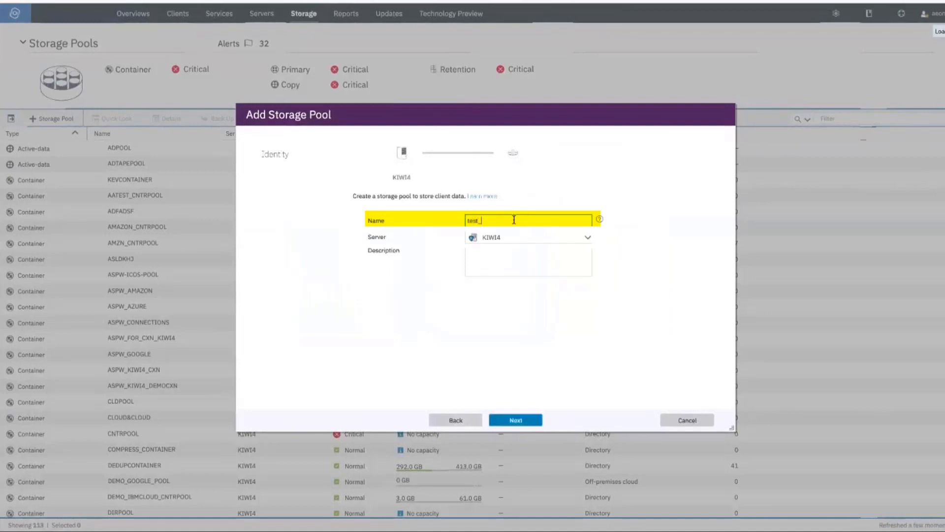
type("_google")
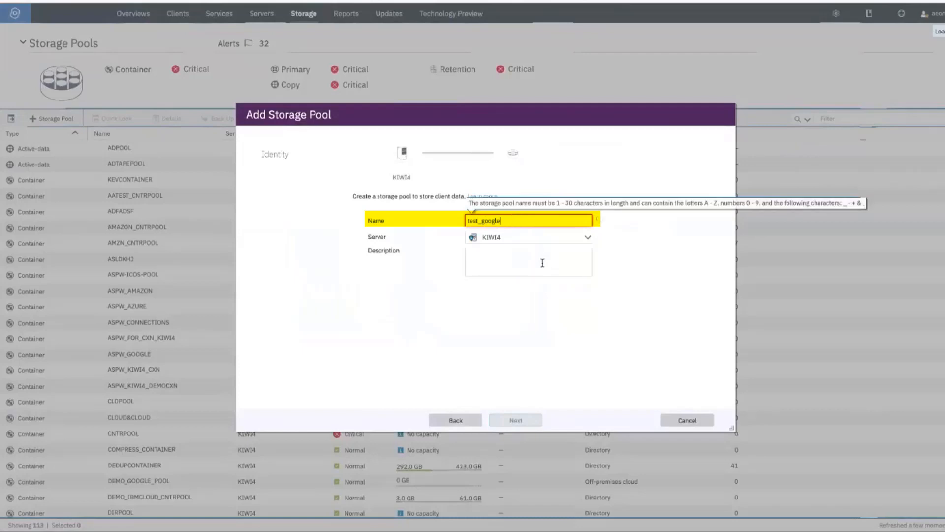
left_click(581, 283)
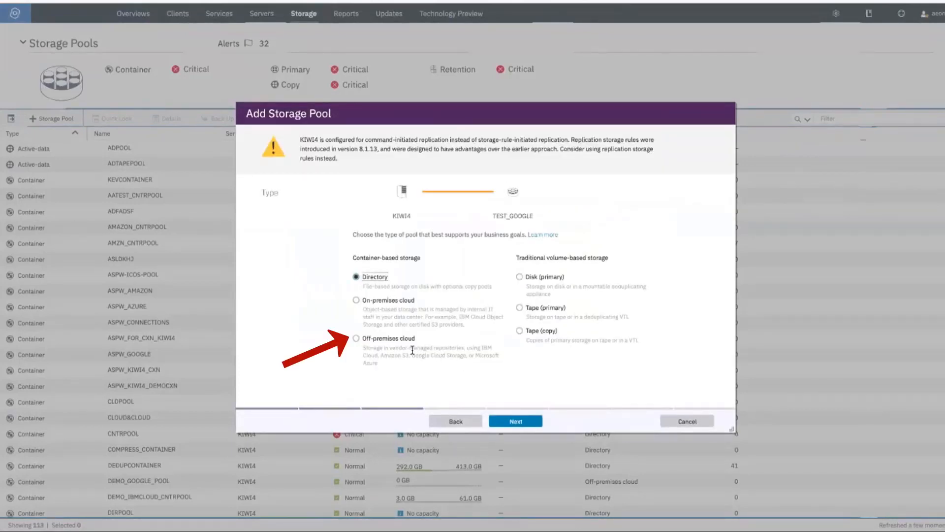
left_click(356, 338)
left_click(501, 424)
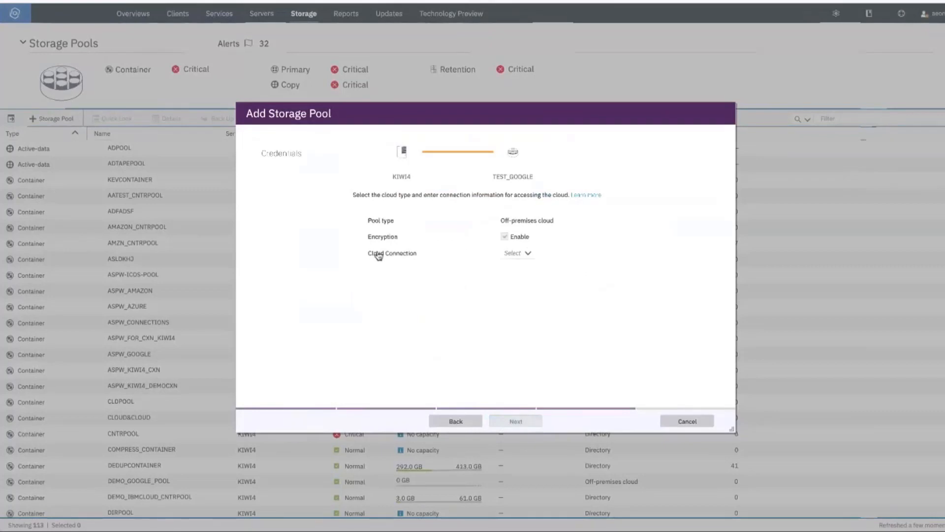
- Start a new cloud connection of type Google Cloud Storage and name it test_google_conn
left_click(526, 254)
scroll(574, 322, "down", 10)
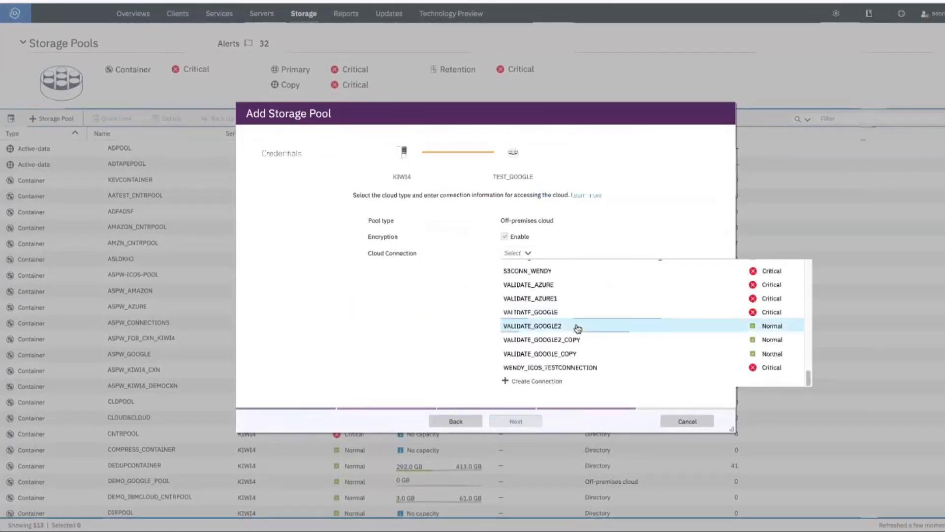
left_click(537, 382)
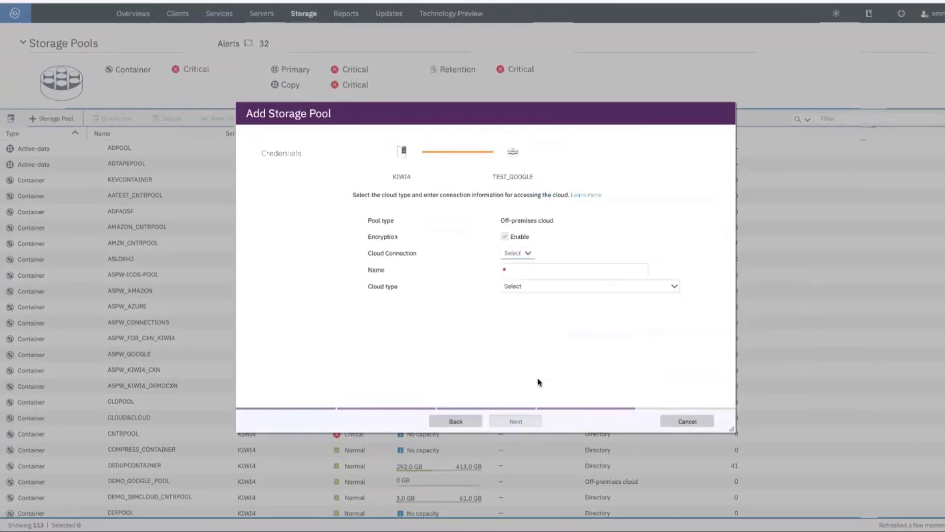
left_click(657, 285)
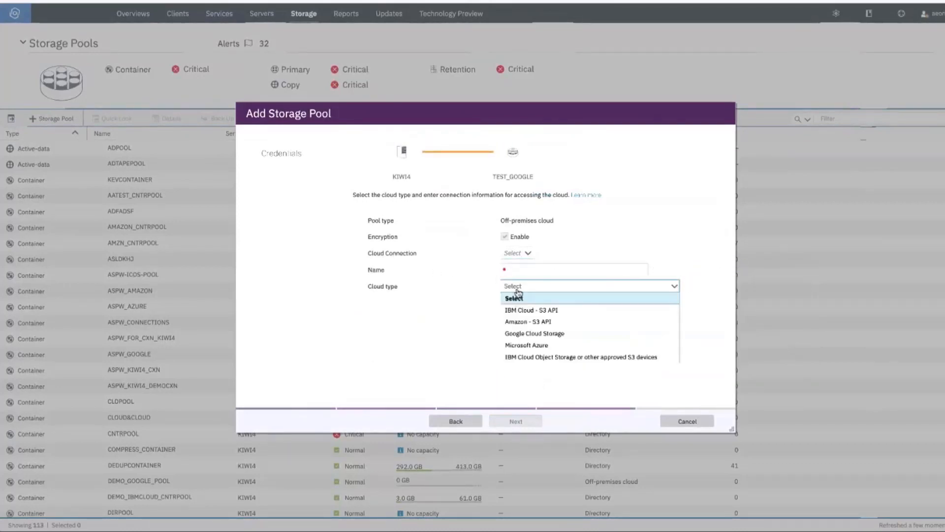
left_click(532, 335)
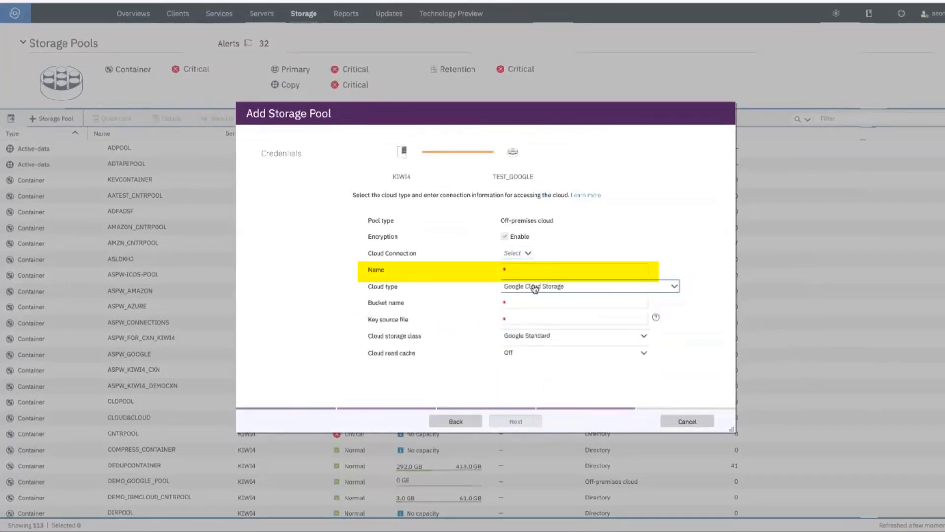
type("test_google_conn")
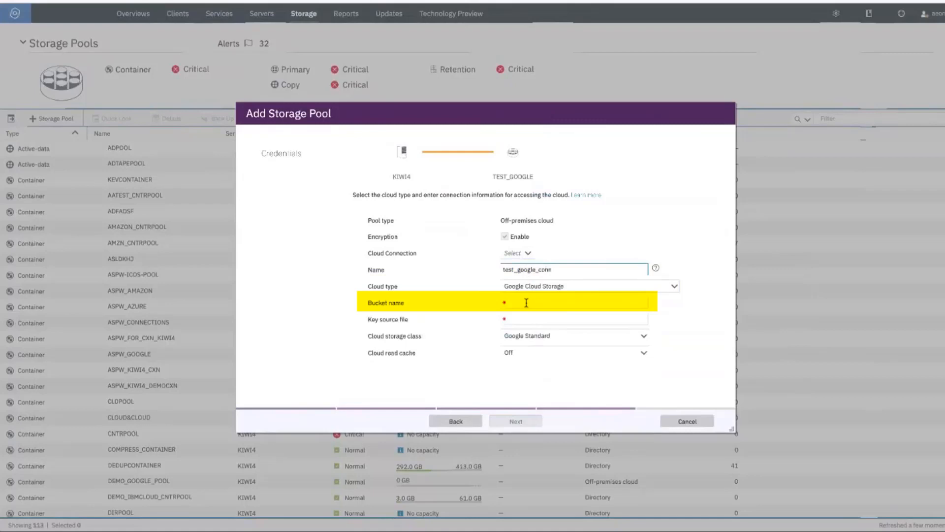
- Set the connection's bucket name to spcvt_bucket and its key source file to /home/tsminst1/sp-google.json
left_click(526, 302)
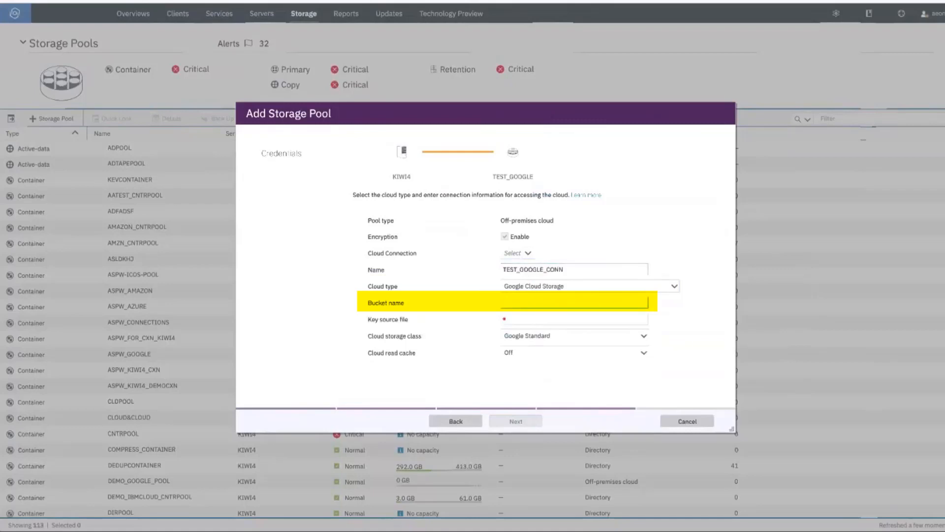
type("spcvt_bucket")
key("Tab")
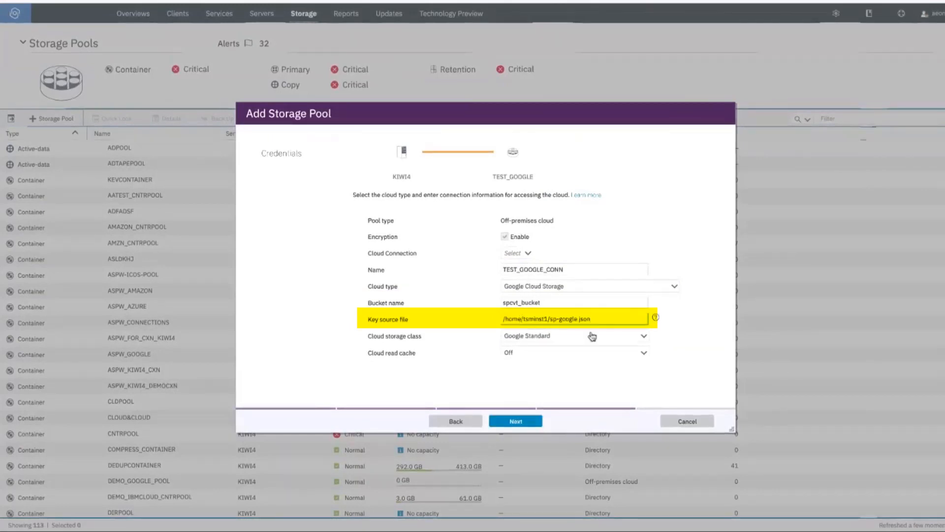
- Set the cloud storage class to Google Coldline and create the connection, dismissing the confirmation
left_click(555, 340)
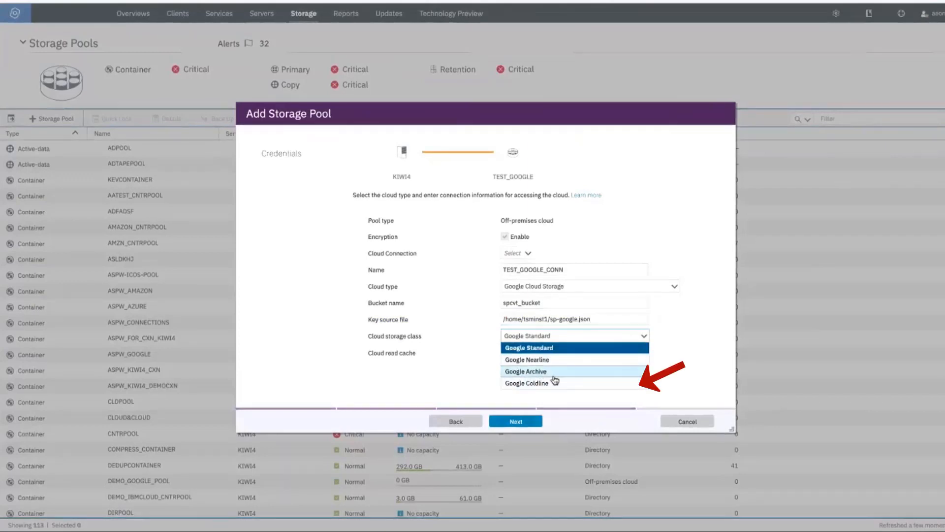
left_click(540, 386)
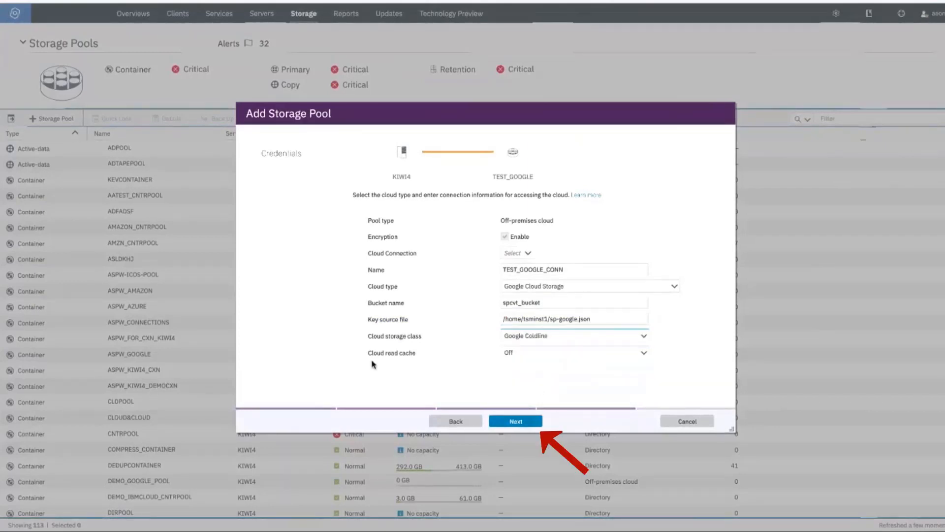
left_click(523, 421)
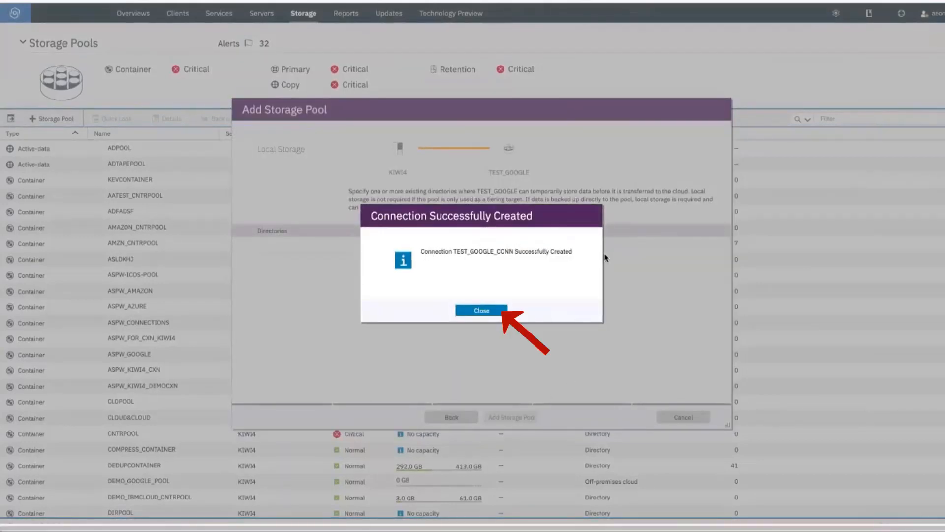
left_click(497, 312)
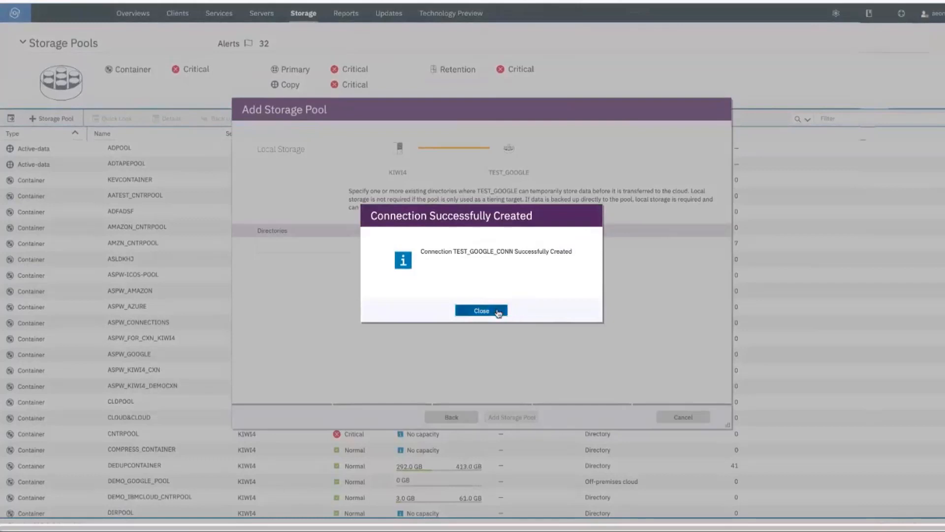
- Create the storage pool with /code/dir1 as its local storage directory and continue to the policies
left_click(398, 247)
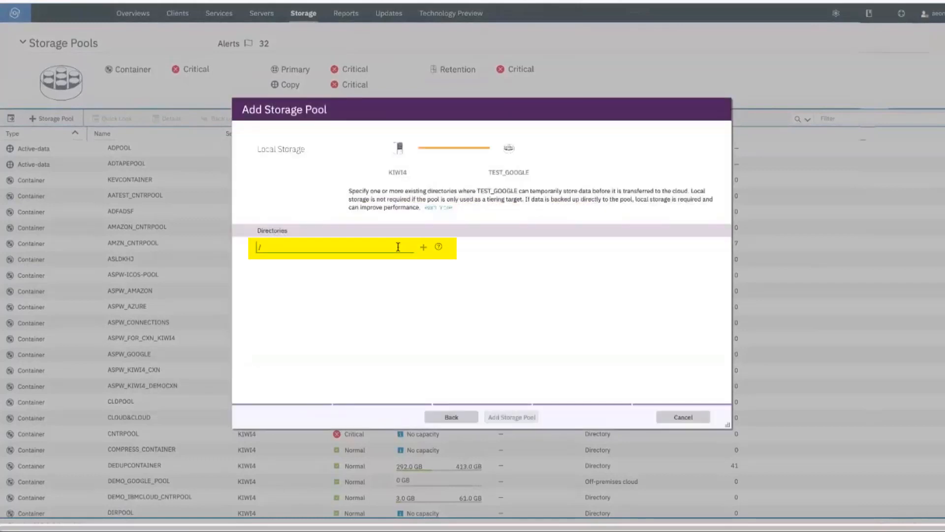
type("/code/dir1")
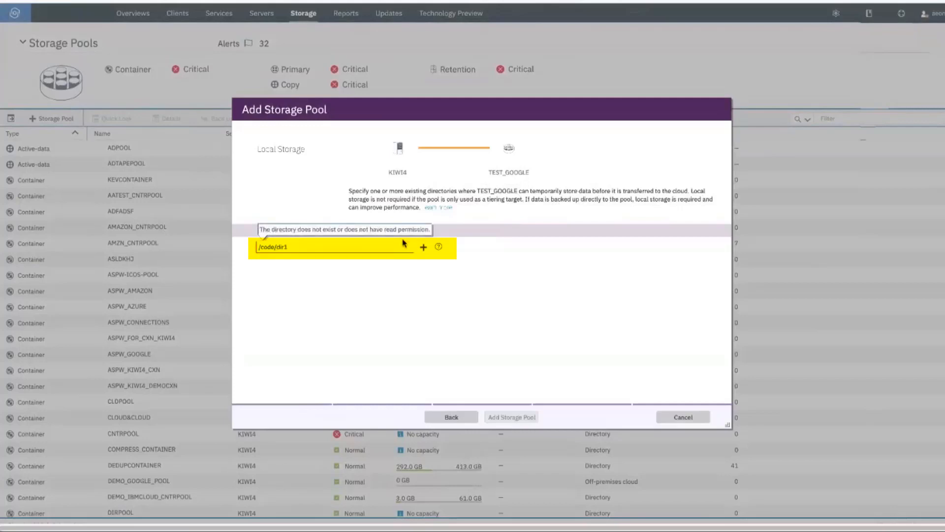
left_click(424, 246)
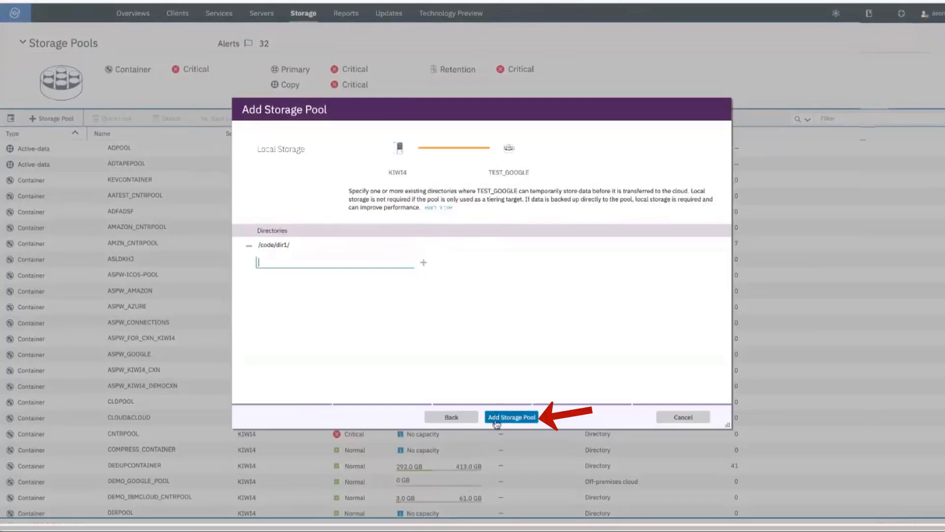
left_click(512, 419)
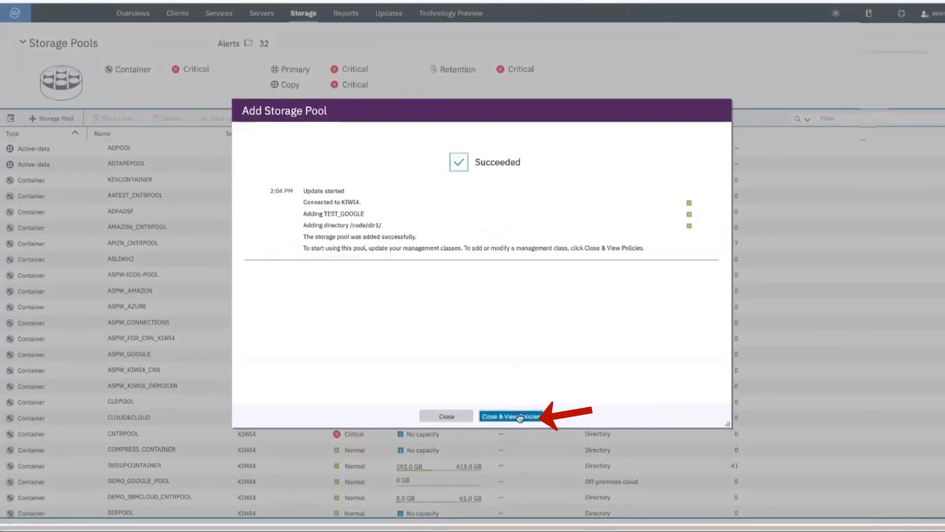
left_click(520, 417)
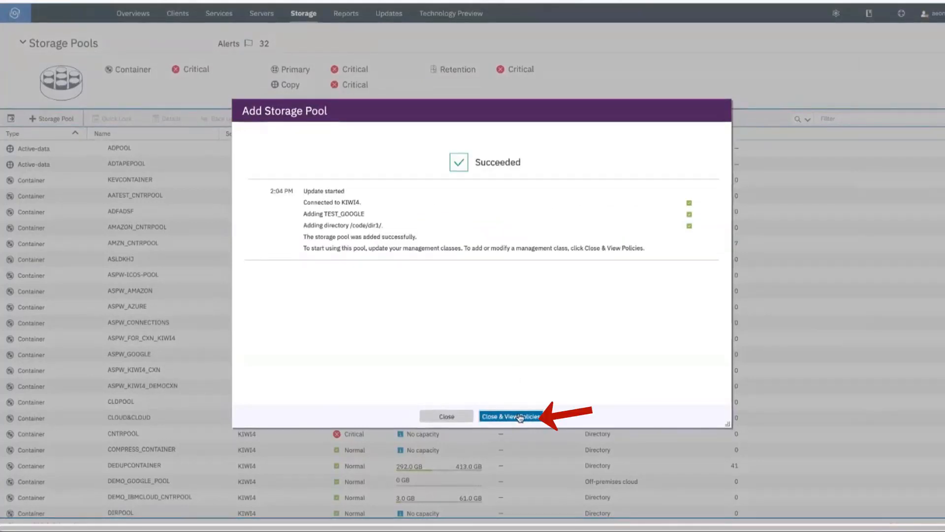
left_click(520, 418)
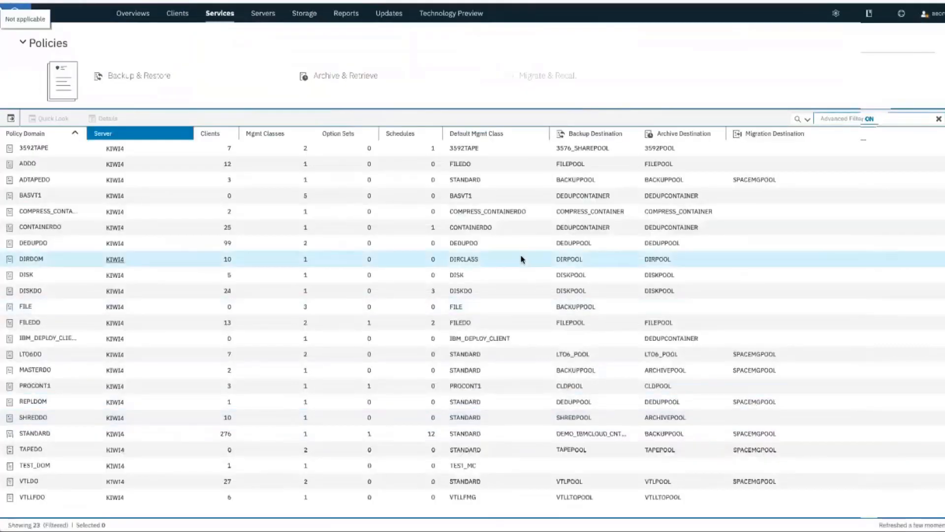
- Return to the storage pools list, filter it by test_ and select the TEST_GOOGLE pool
mouse_move(304, 15)
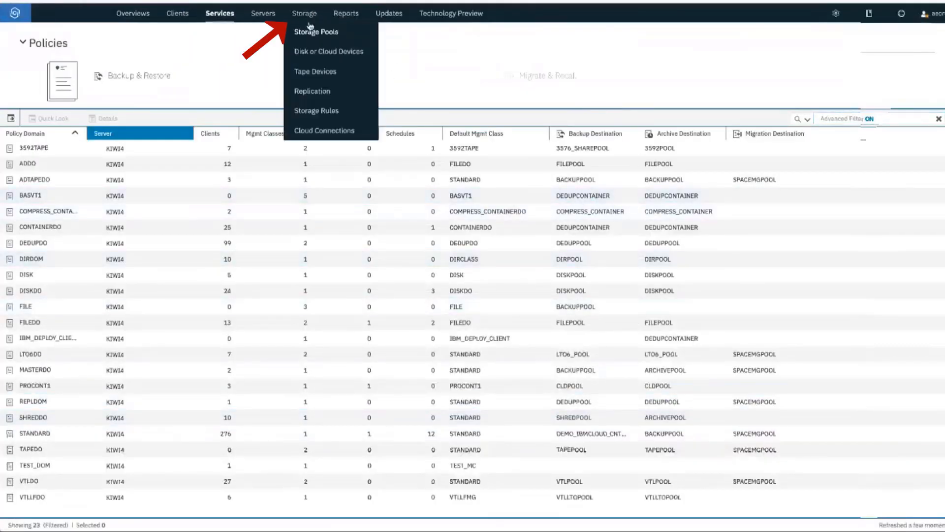
left_click(311, 33)
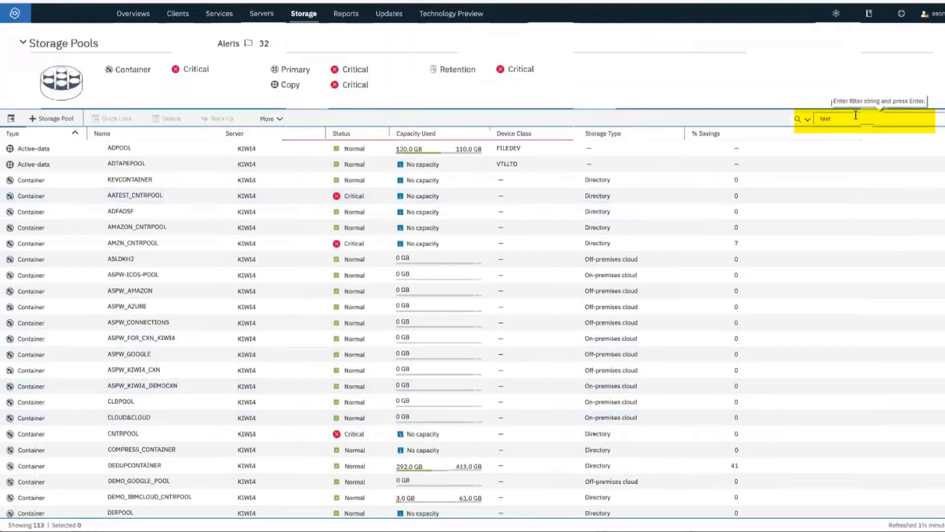
key("Return")
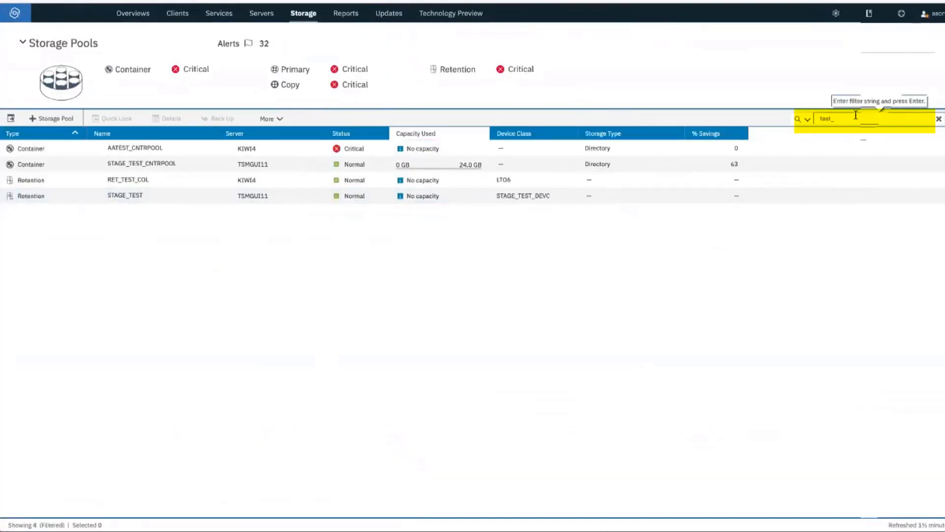
left_click(137, 213)
left_click(132, 180)
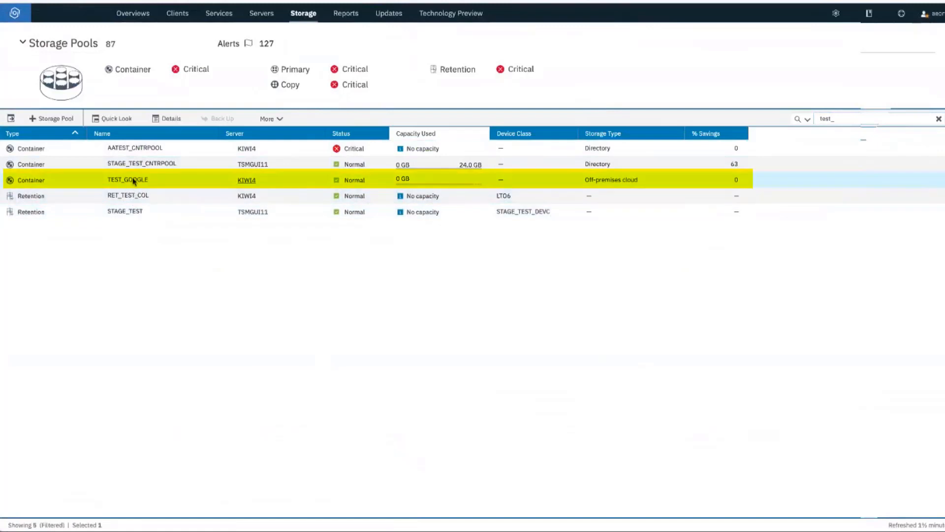
- Examine the cloud storage class in the quick look of TEST_GOOGLE, including its explanation, and close the view
left_click(122, 119)
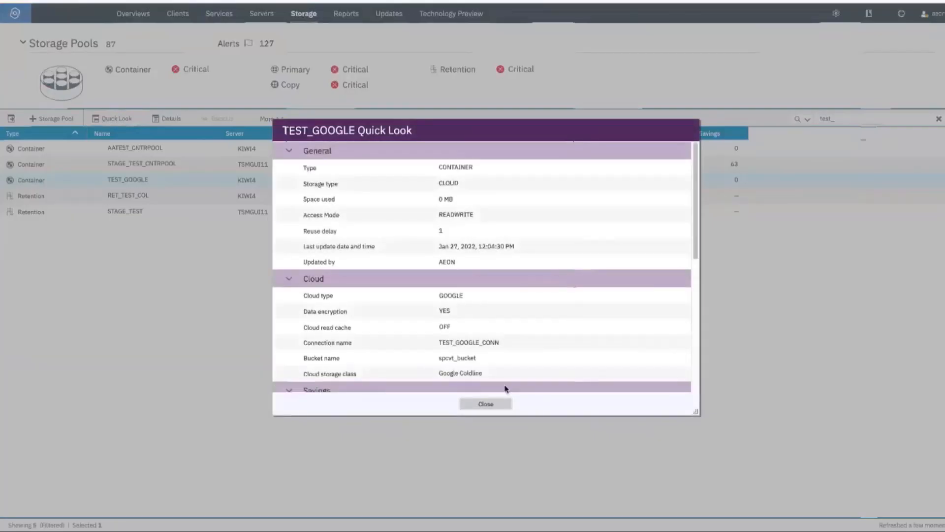
mouse_move(383, 377)
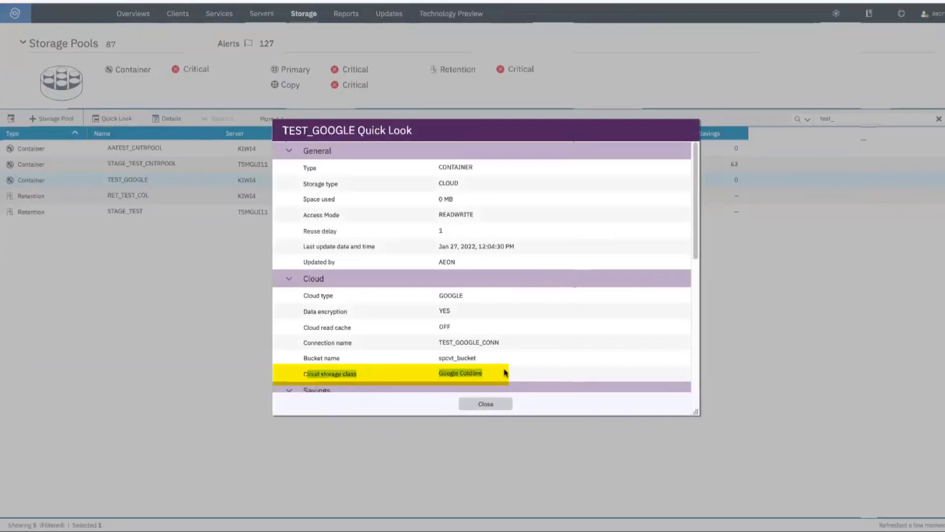
scroll(467, 307, "down", 2)
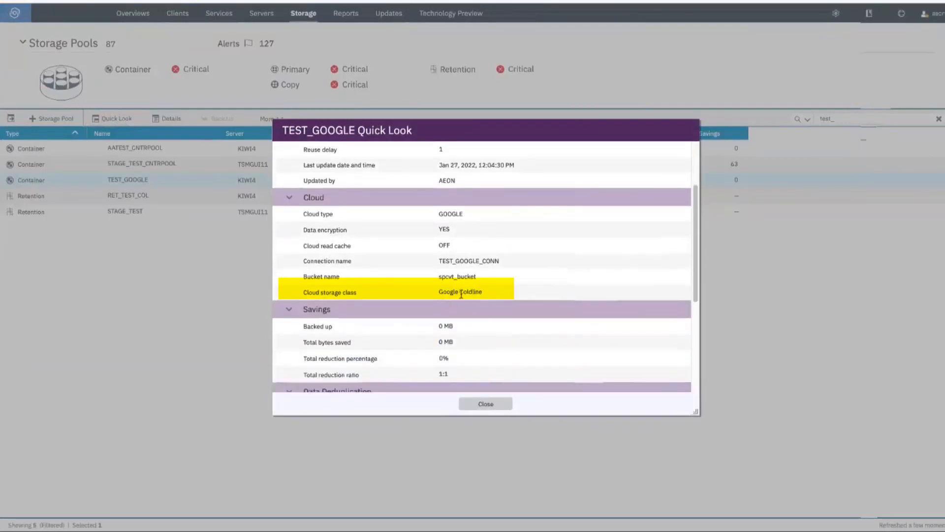
triple_click(480, 294)
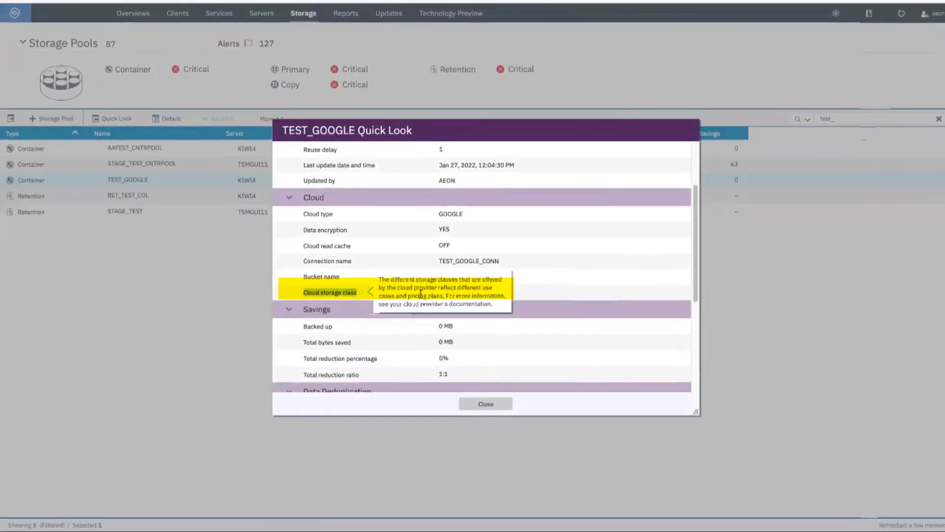
left_click(500, 407)
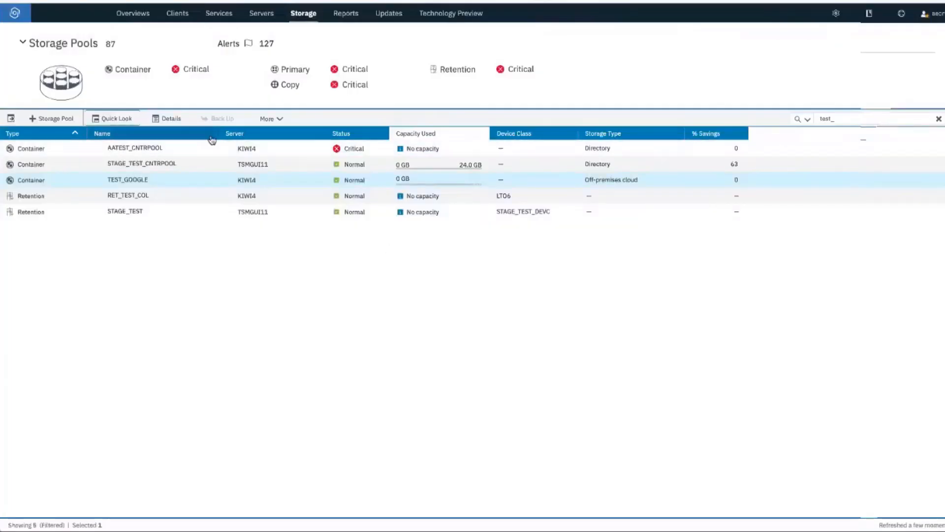
- Open the detailed properties of TEST_GOOGLE and check its cloud storage class
left_click(169, 118)
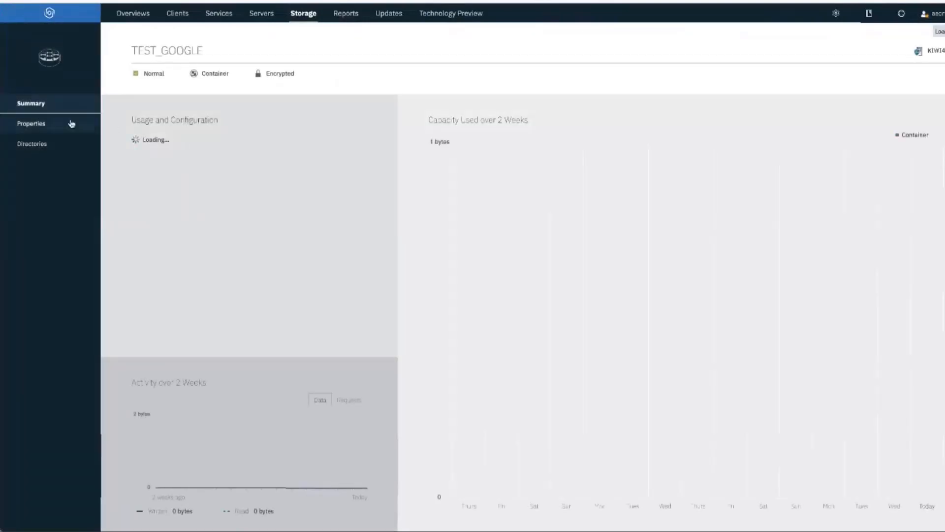
left_click(52, 129)
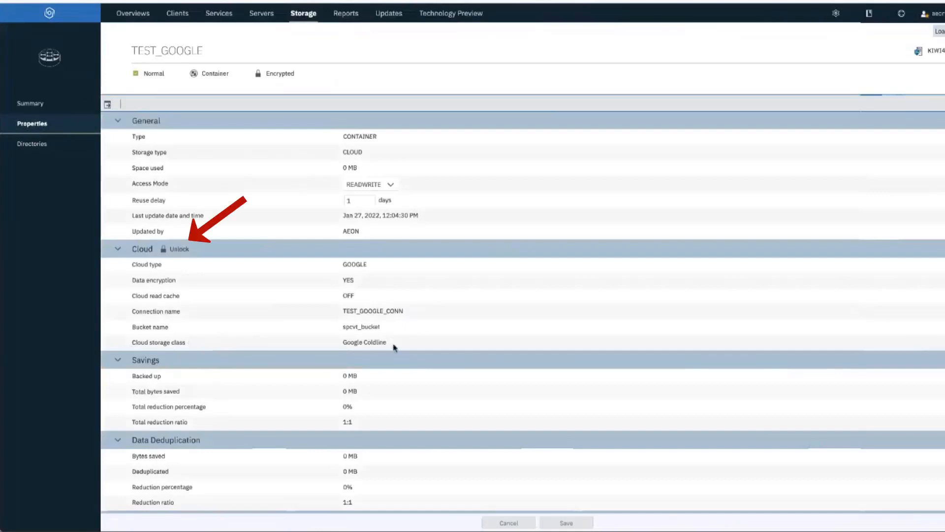
left_click_drag(394, 347, 329, 344)
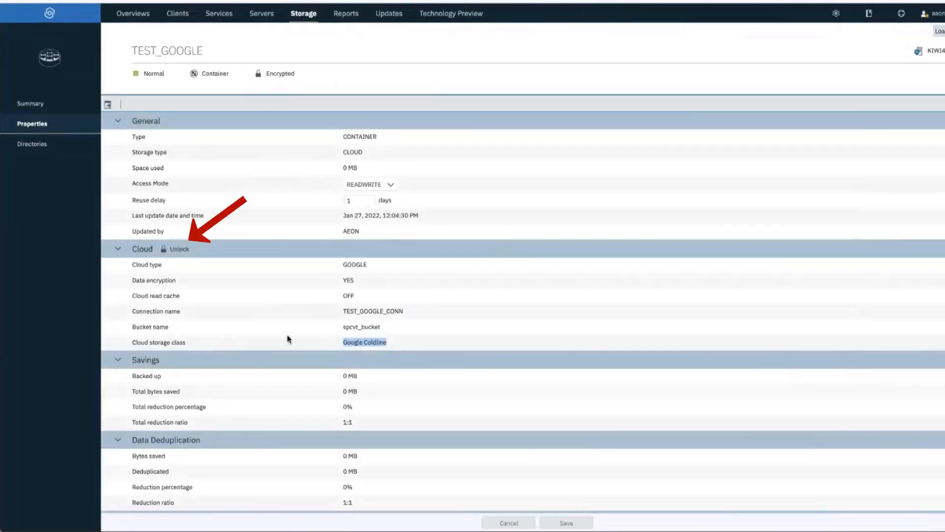
- Unlock the Cloud properties, change the cloud storage class to Google Archive and save the change
left_click(165, 254)
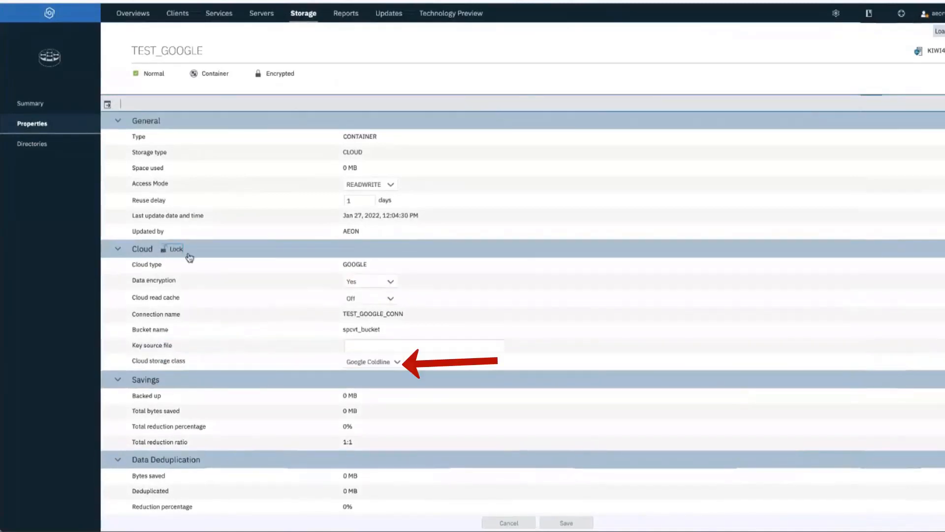
left_click(397, 362)
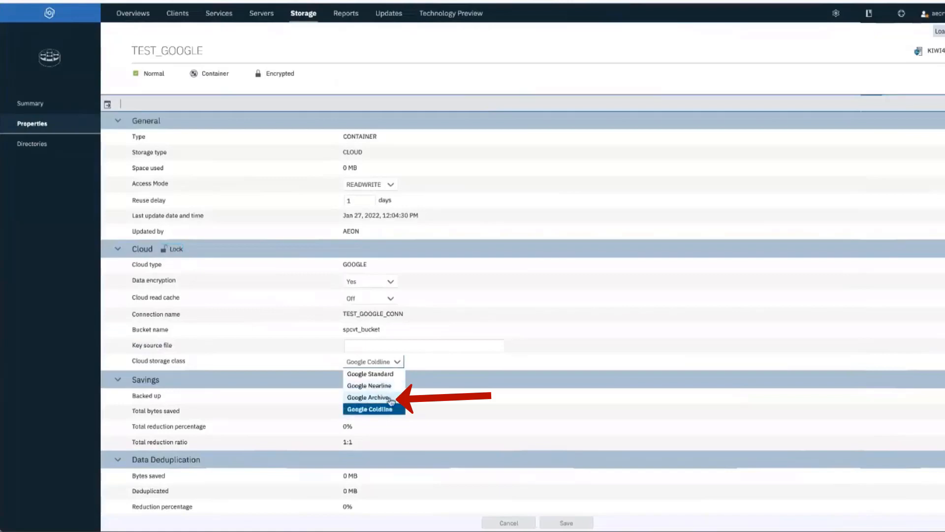
left_click(389, 397)
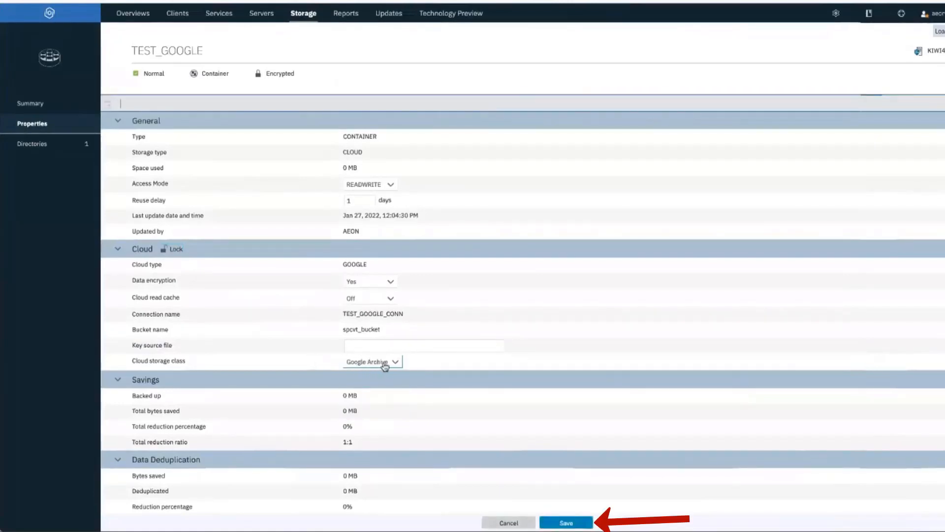
left_click(563, 524)
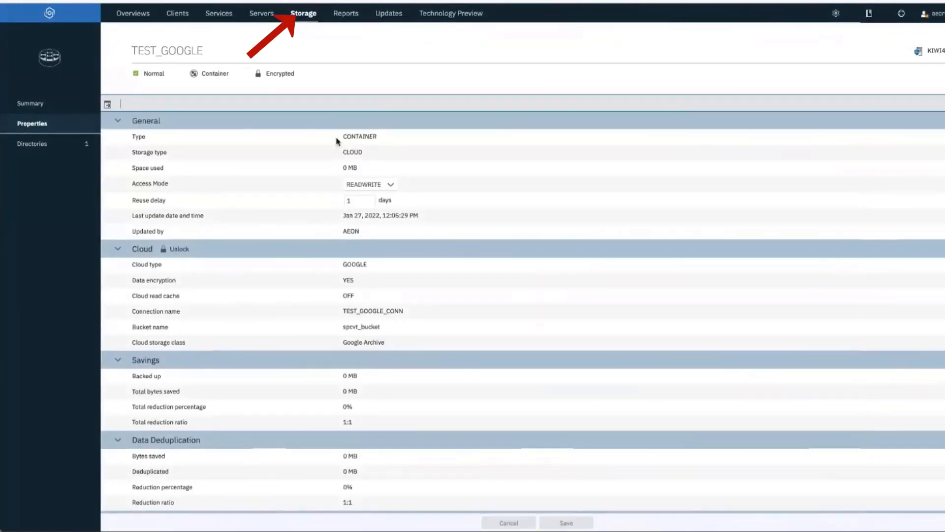
- Return to the storage pools list and filter it by test_
mouse_move(304, 14)
left_click(311, 32)
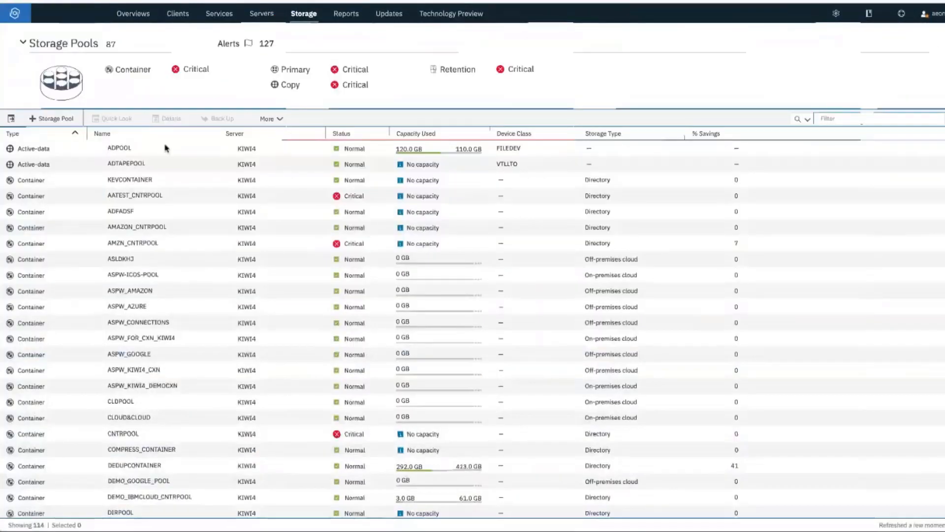
left_click(836, 118)
type("test_")
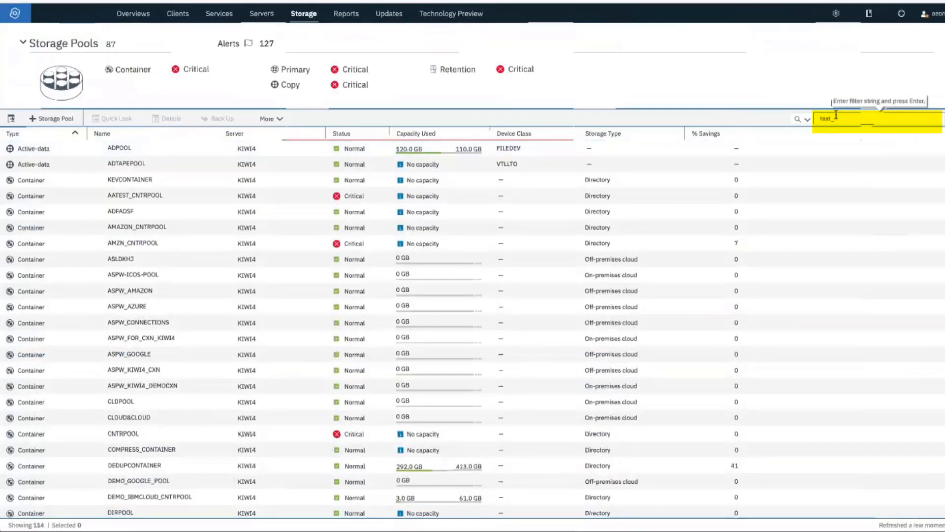
key("Return")
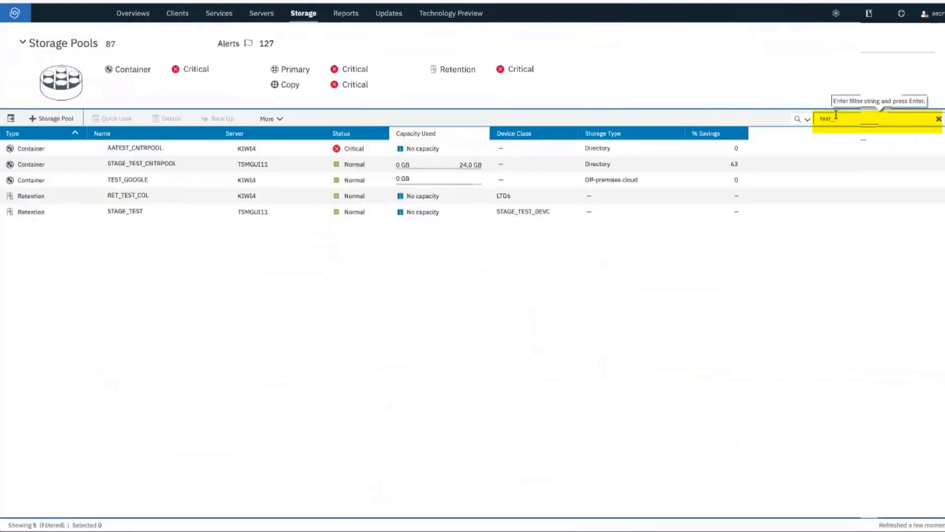
- Check the cloud storage class in the quick look of the TEST_GOOGLE pool and close the view
left_click(124, 180)
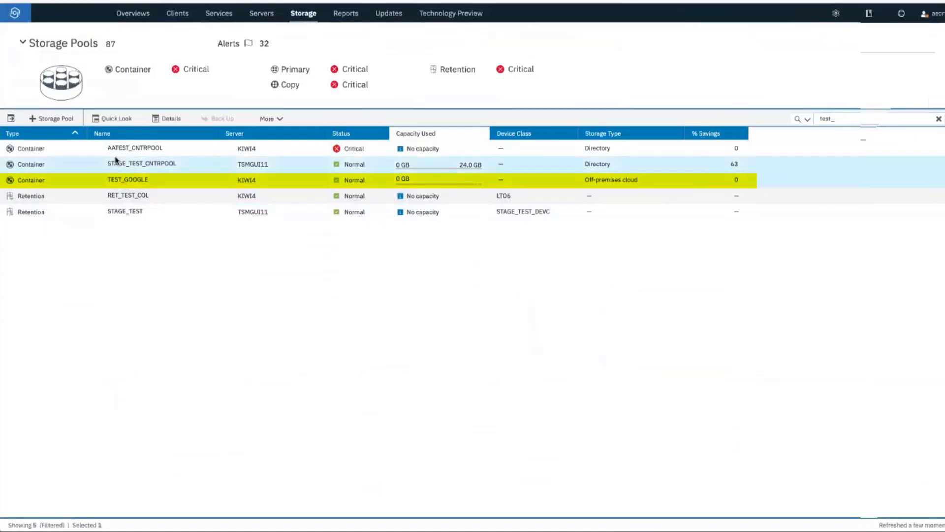
left_click(112, 118)
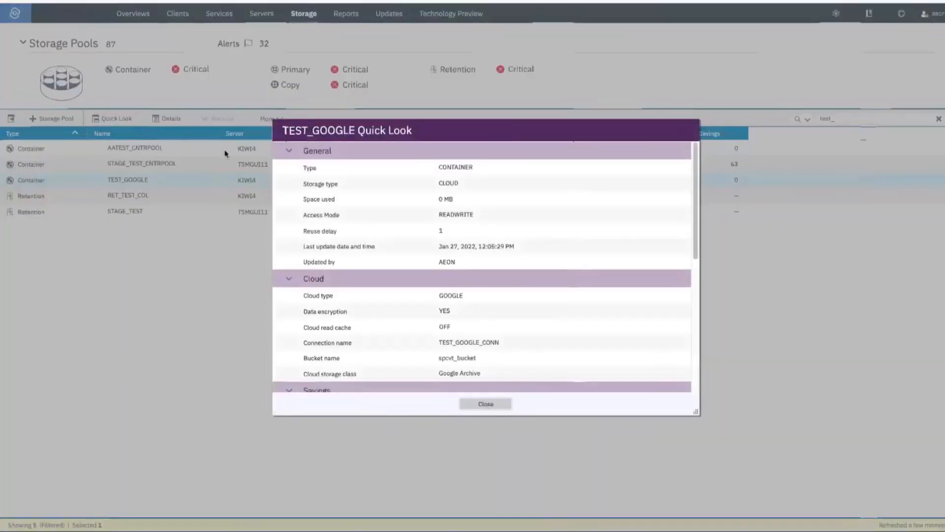
left_click(494, 409)
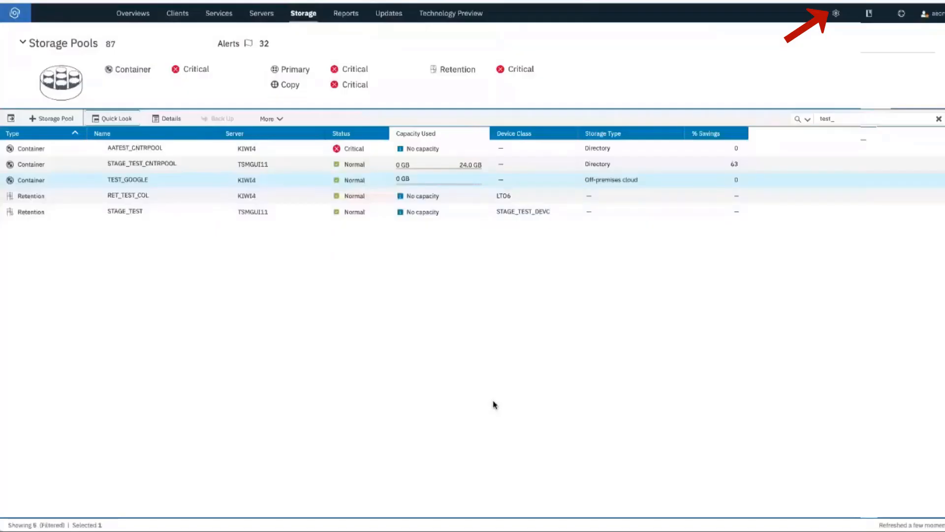
- Open the Command Builder and start a define stgpool command for a pool named test_pool
left_click(836, 13)
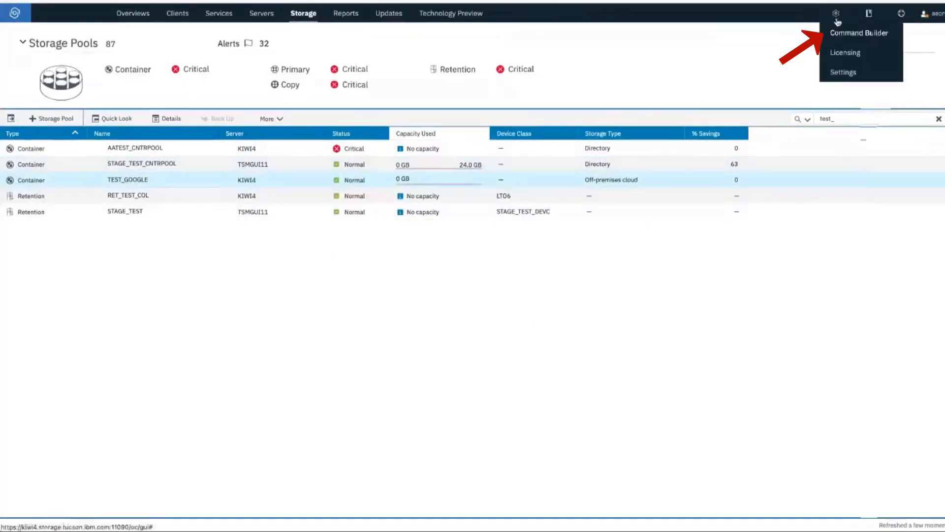
left_click(858, 42)
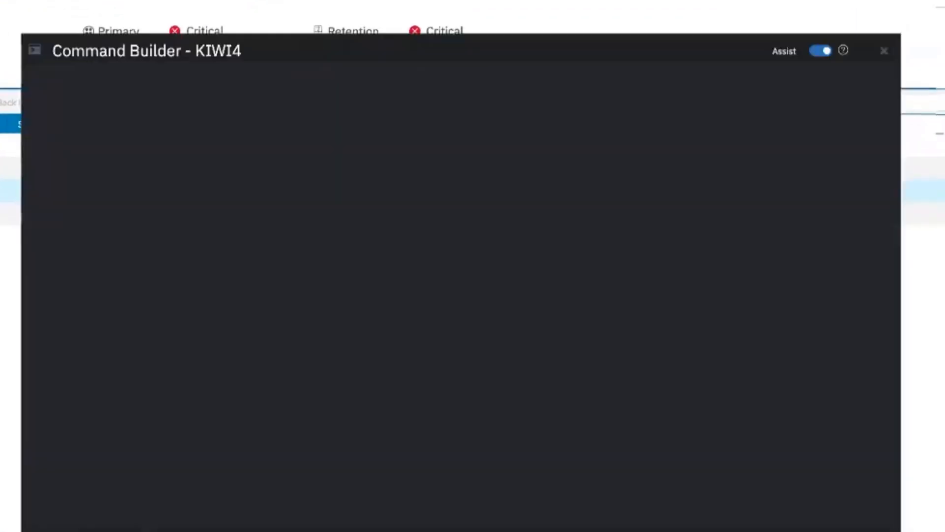
type("define stgpoo")
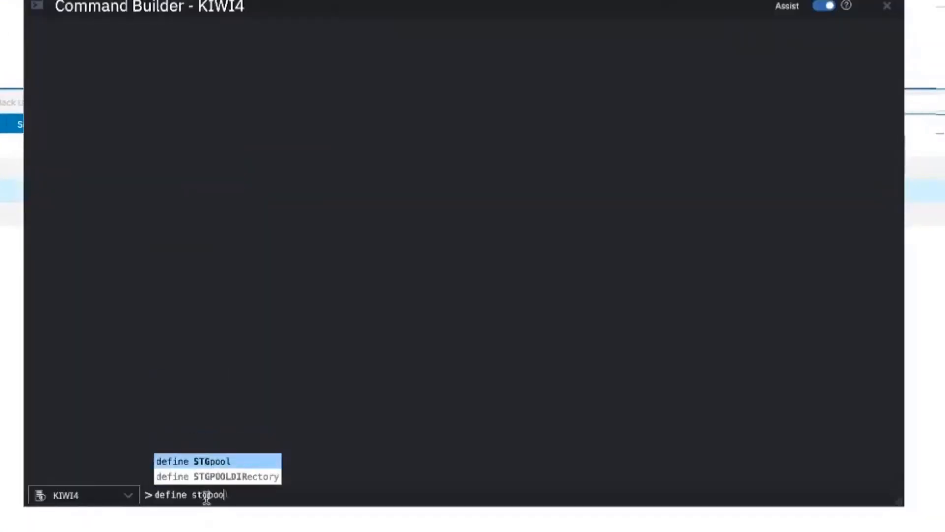
type("l test")
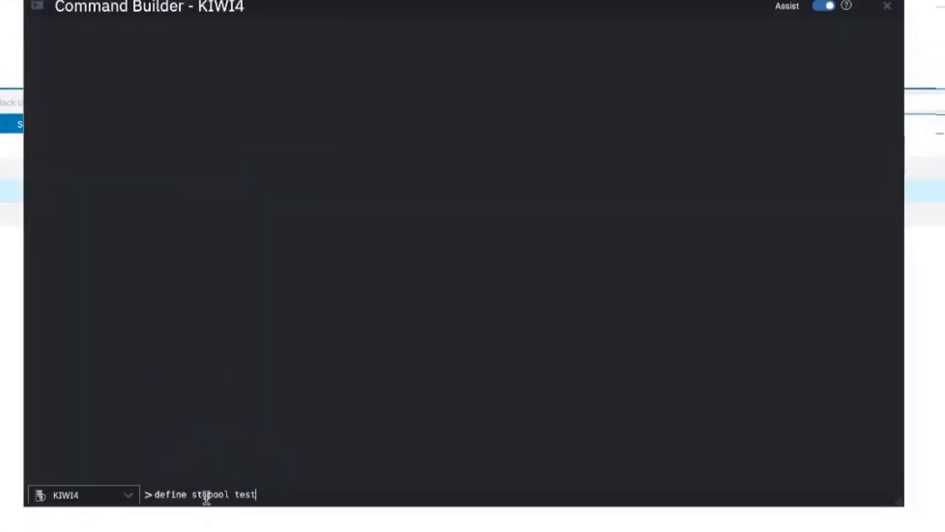
type("_pool")
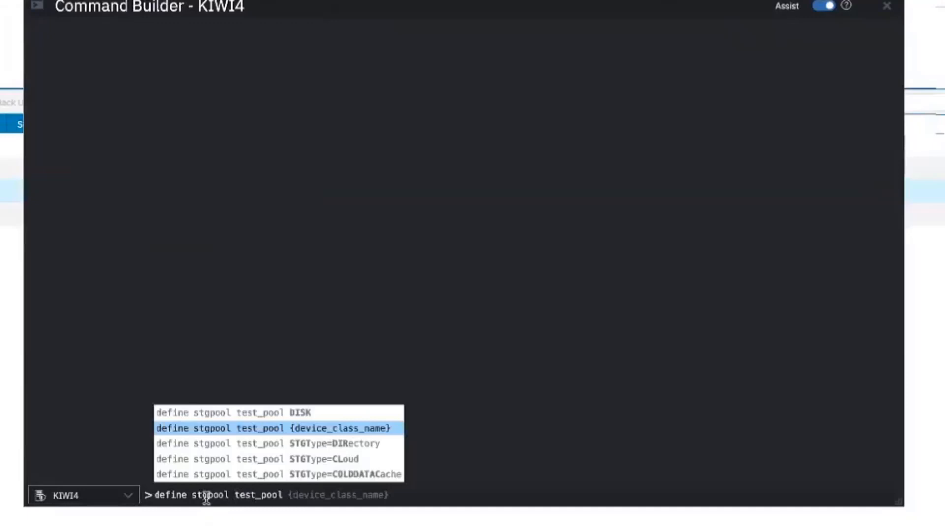
- Add stgtype=cloud and the connection parameter to the define stgpool command using the suggested completions
key("Up")
key("Up")
key("Up")
key("Return")
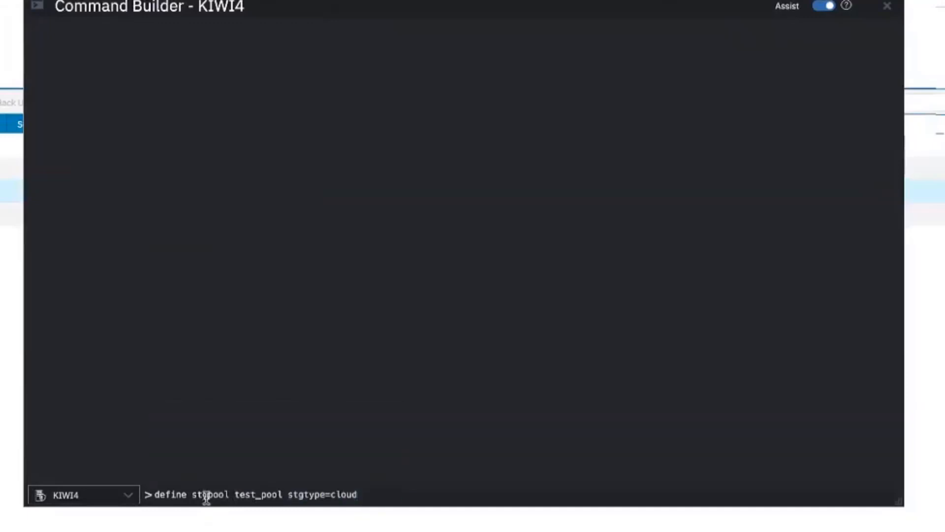
key("Up")
key("Return")
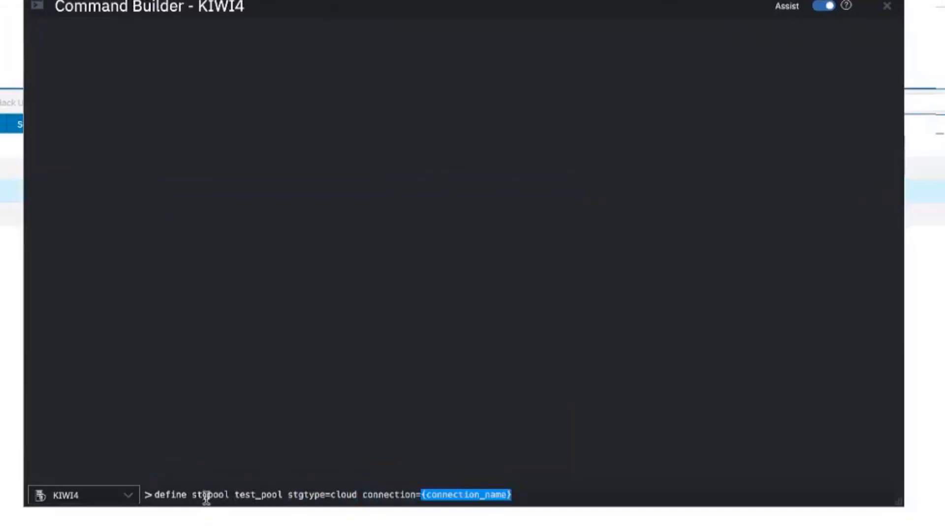
- Enter test_google_conn as the connection and highlight the suggested cloudstorageclass=archive parameter
type("test")
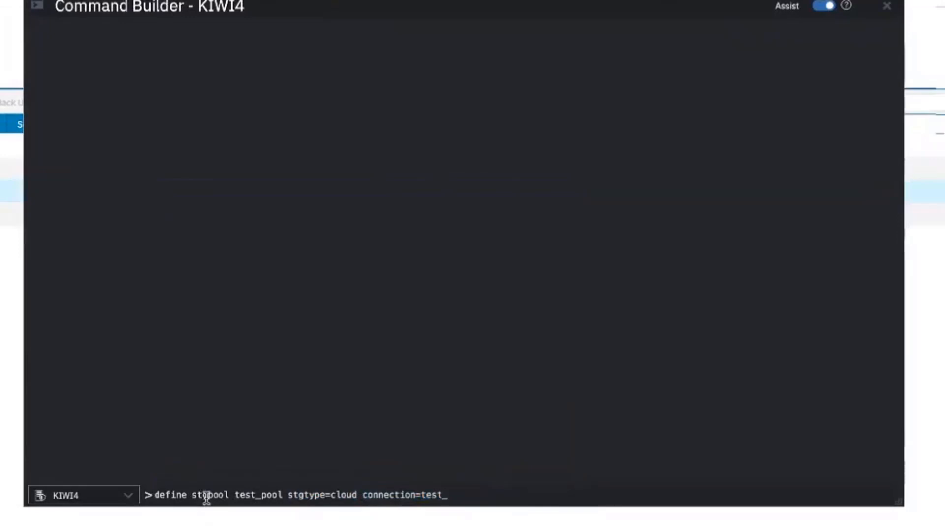
type("_google_conn")
key("Up")
key("Up")
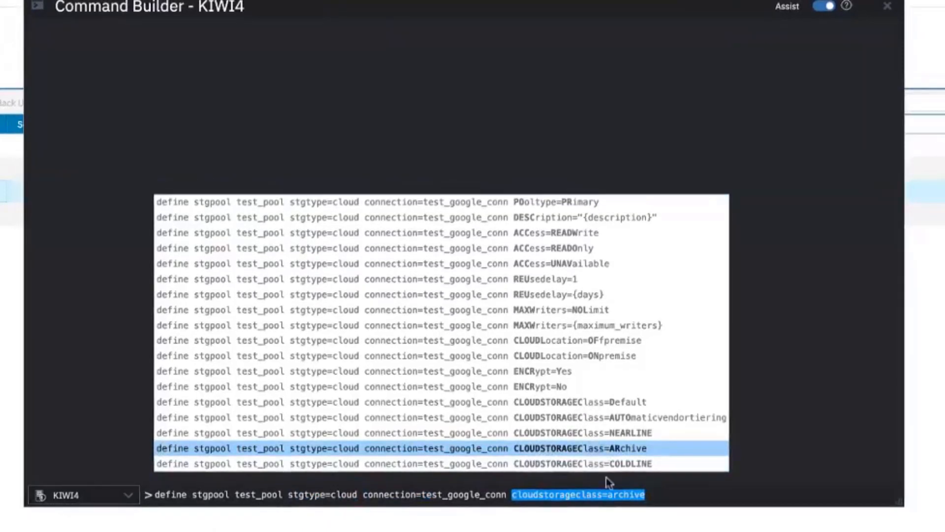
- Replace the unsent command with update stgpool test_google cloudstorageclass=coldline, run it and check the response
left_click_drag(673, 494, 147, 495)
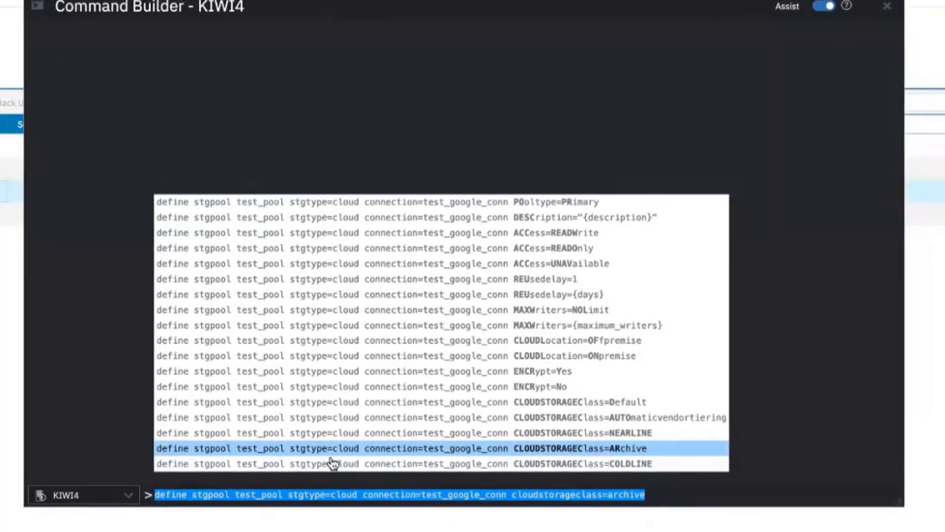
type("update stgpo")
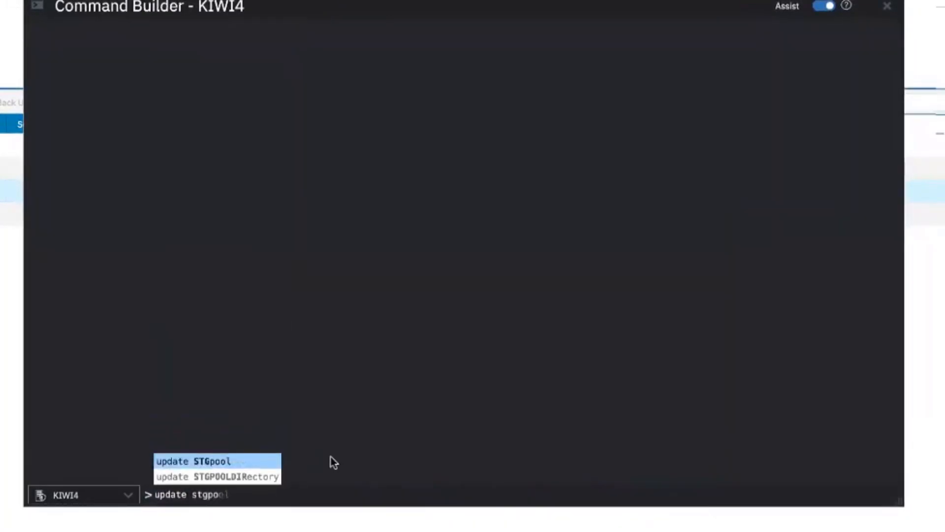
key("Tab")
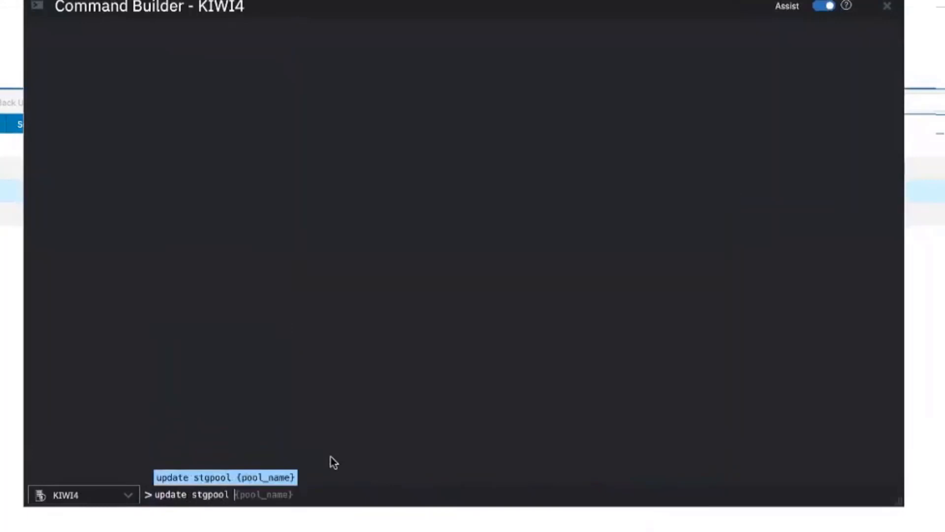
type("test")
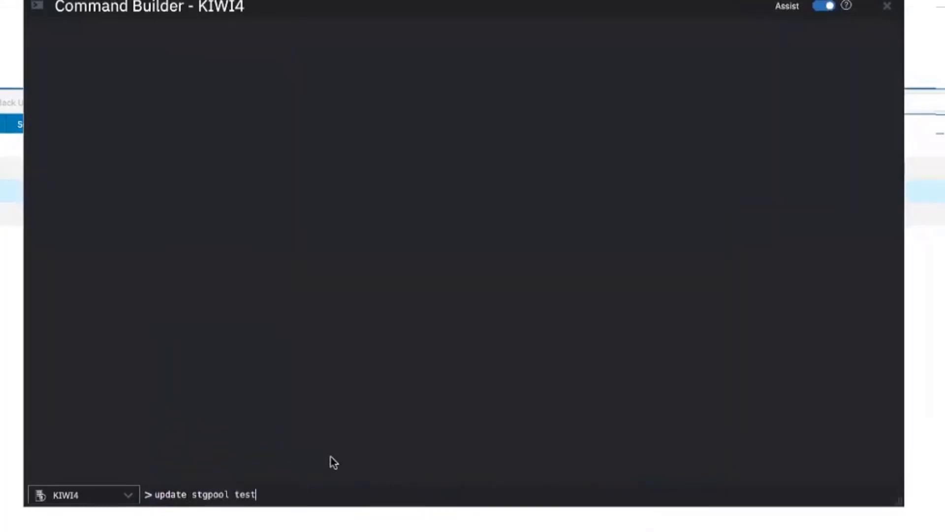
type("_google")
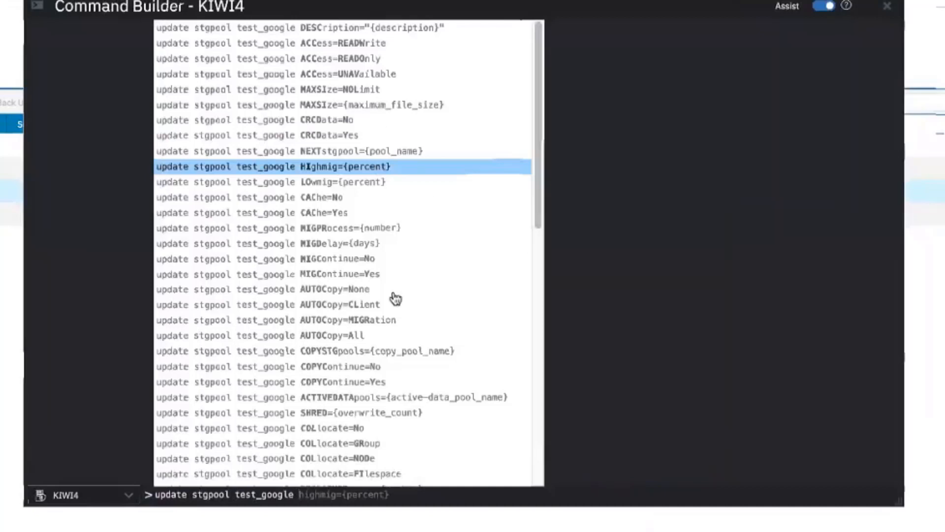
scroll(395, 303, "down", 10)
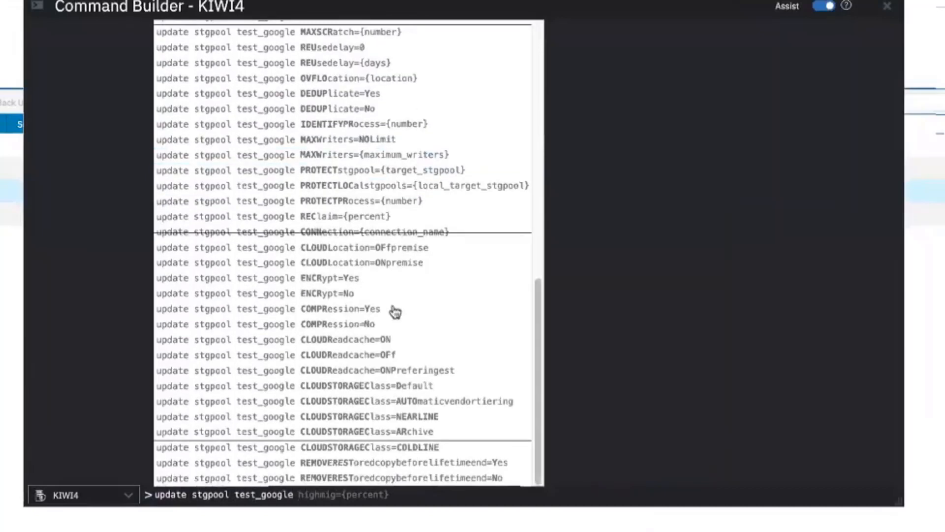
left_click(354, 449)
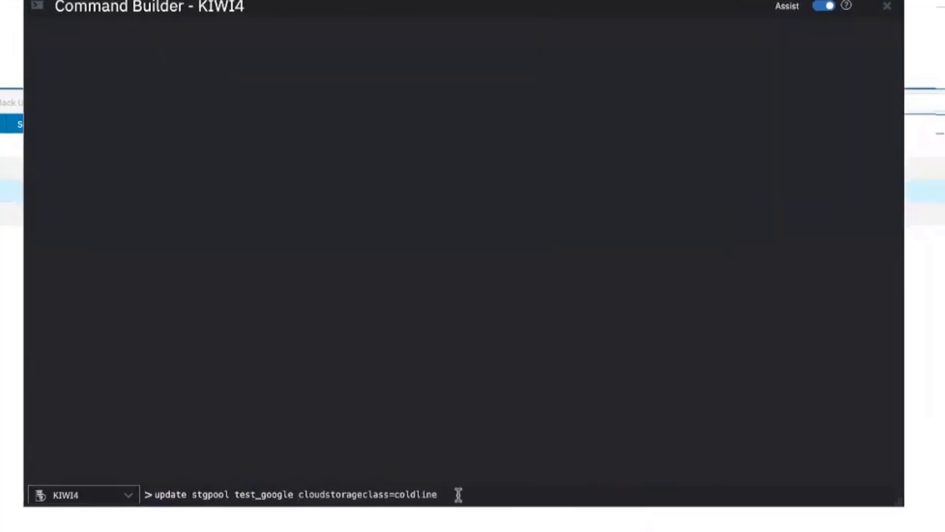
key("Return")
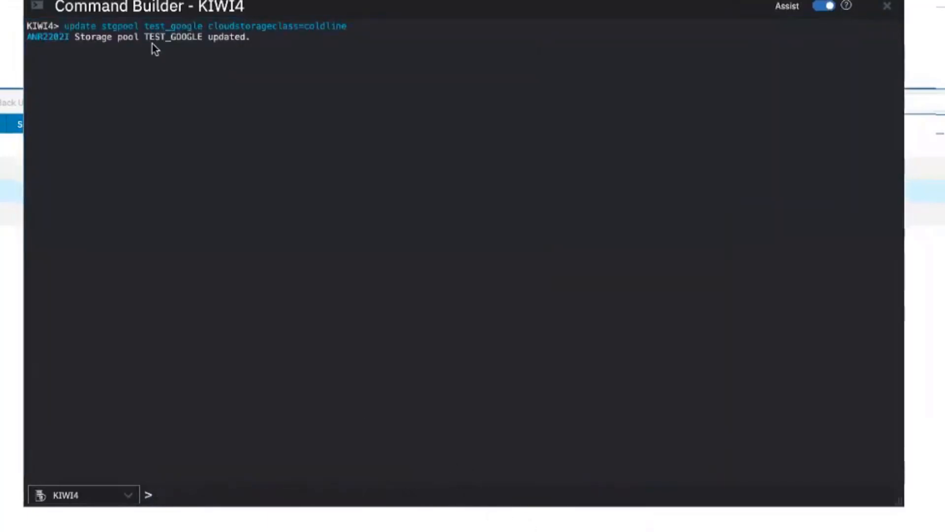
left_click_drag(145, 37, 250, 37)
- Start a define devclass command for a device class named test_google_devclass
left_click(203, 495)
type("define")
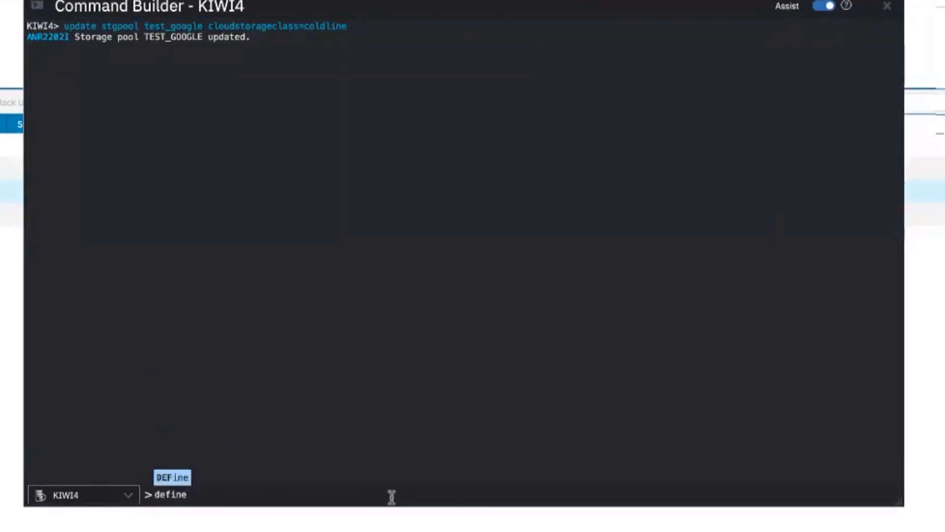
type(" devclass test")
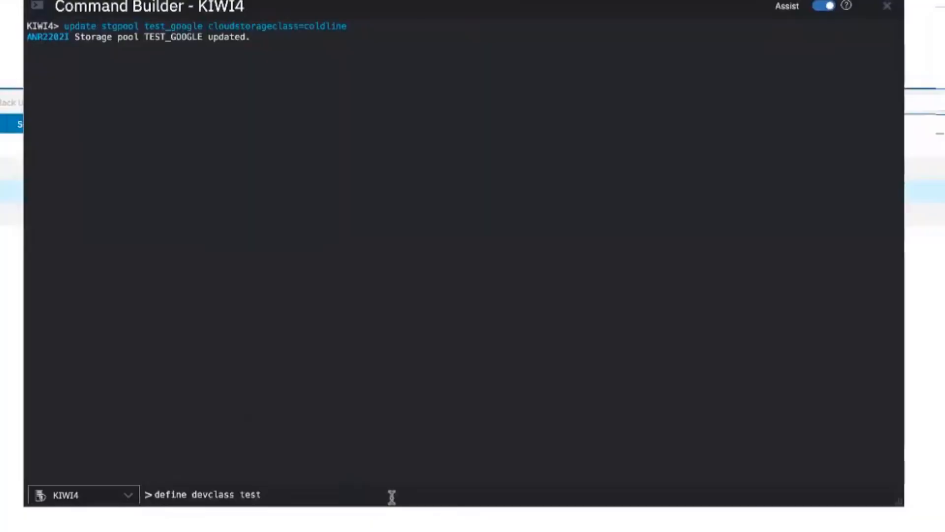
type("_dev")
type("google_")
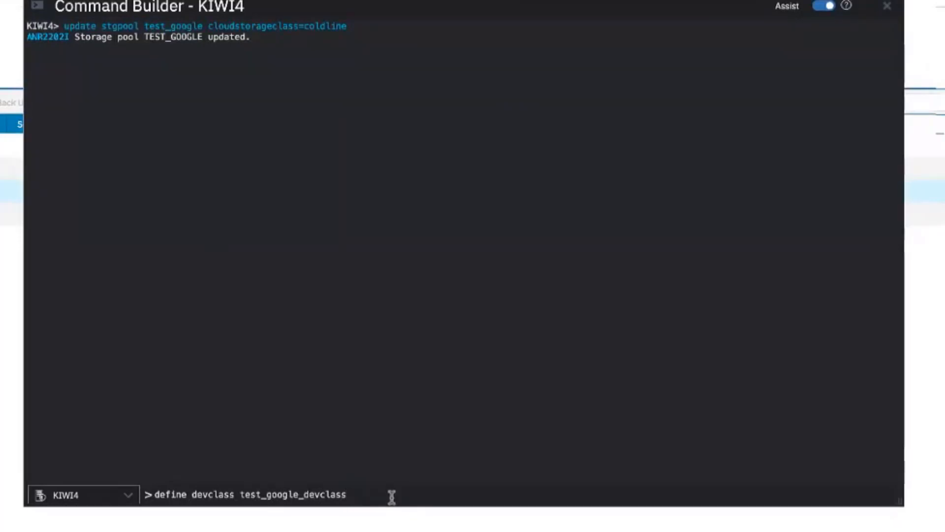
- Complete the define devclass command with devtype=cloud, connection=test_google_conn and cloudstorageclass=coldline, and run it
key("Up")
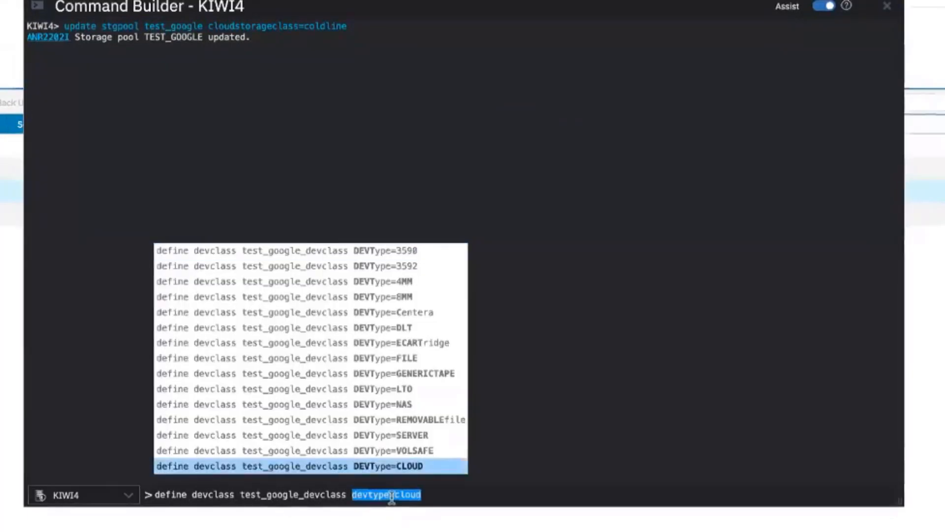
key("Tab")
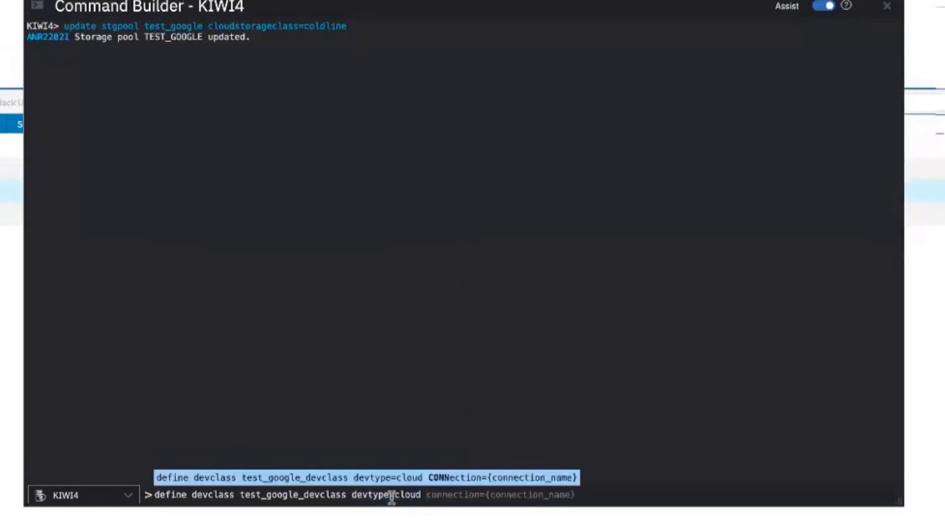
key("Tab")
key("BackSpace")
type("test")
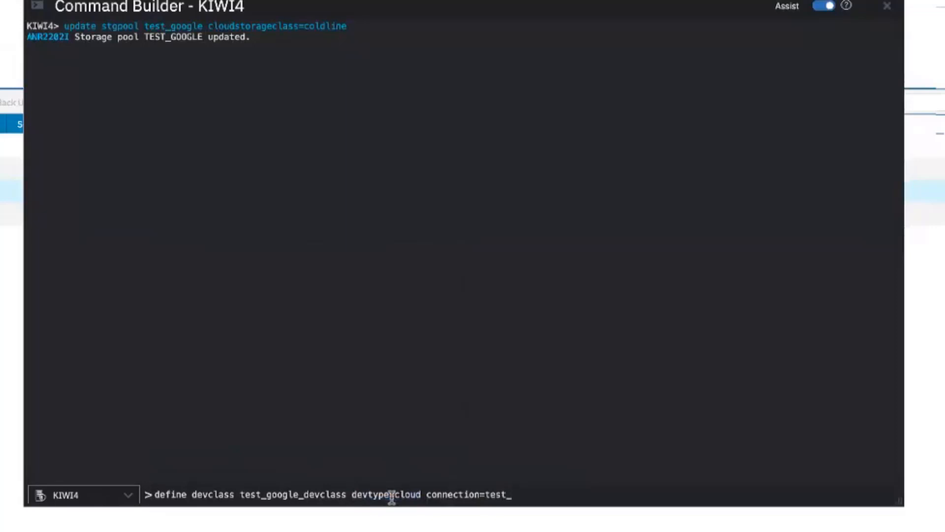
type("_google_conn")
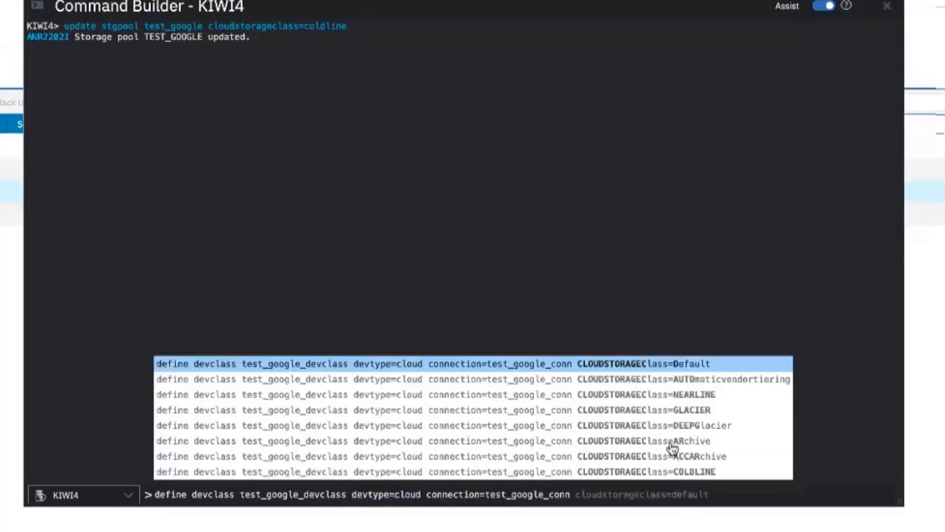
left_click(685, 473)
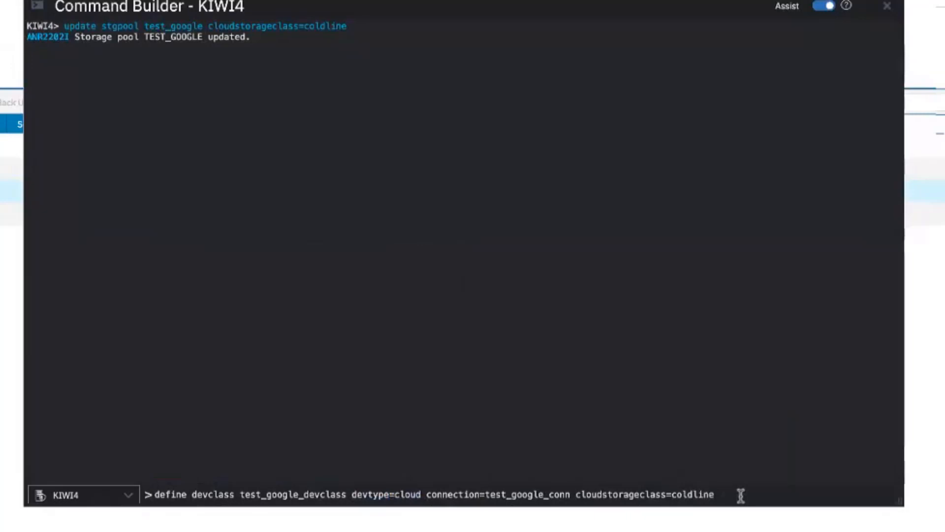
key("Return")
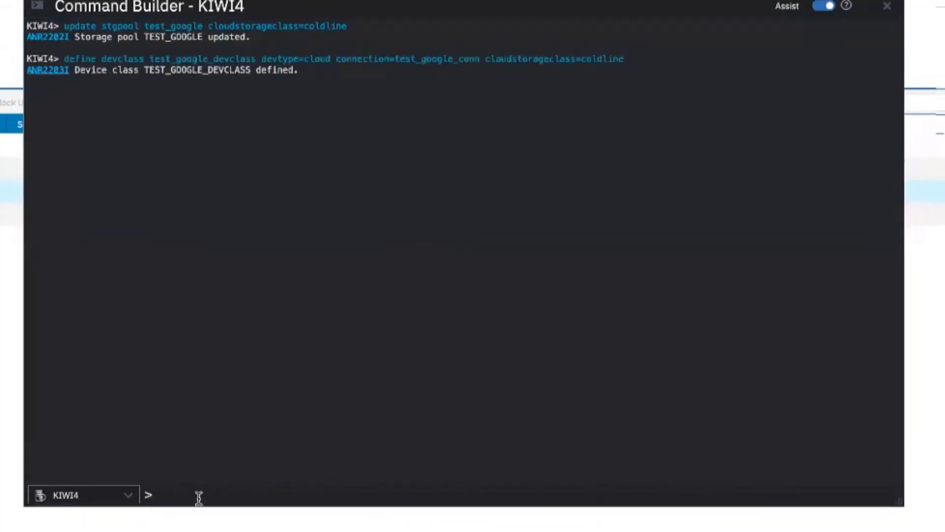
- Build and run update devclass test_google_devclass cloudstorageclass=archive, picking the storage class from the suggested completions
type("update")
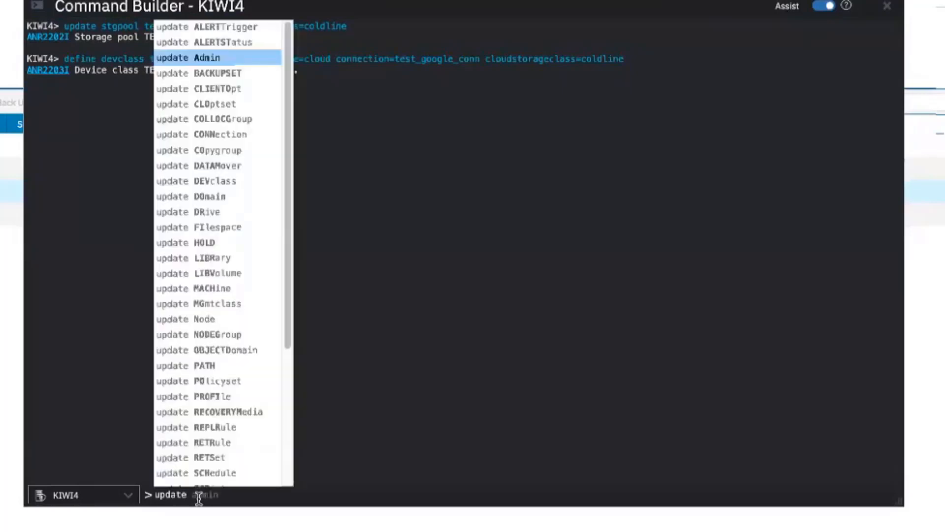
key("Up")
type("devclass ")
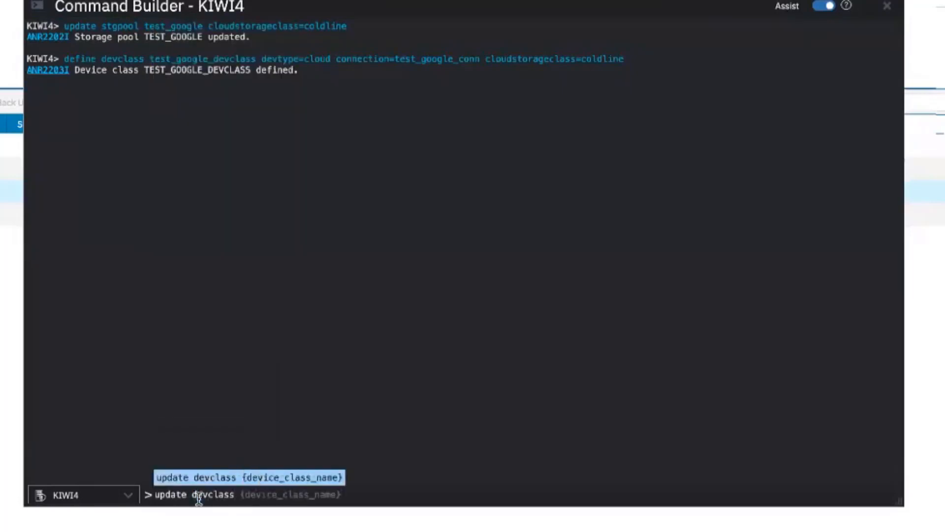
type("test_google")
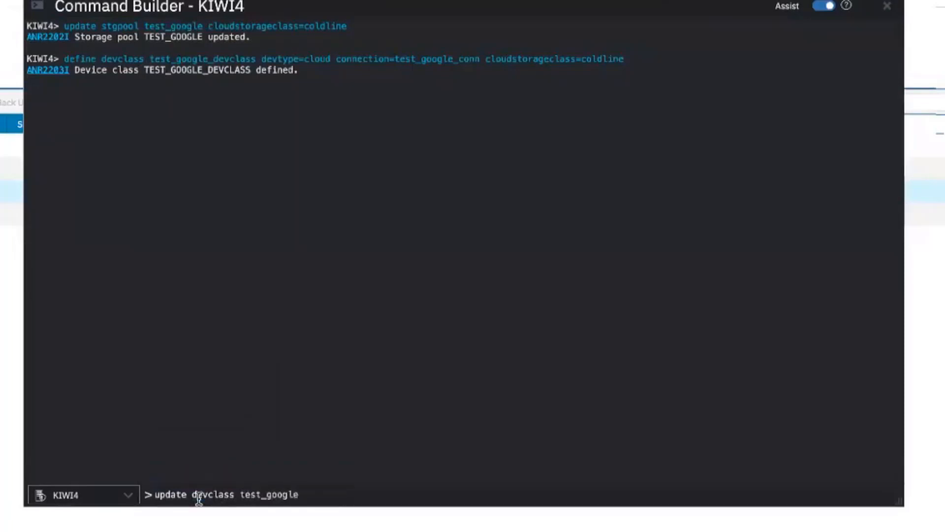
type("_devclass")
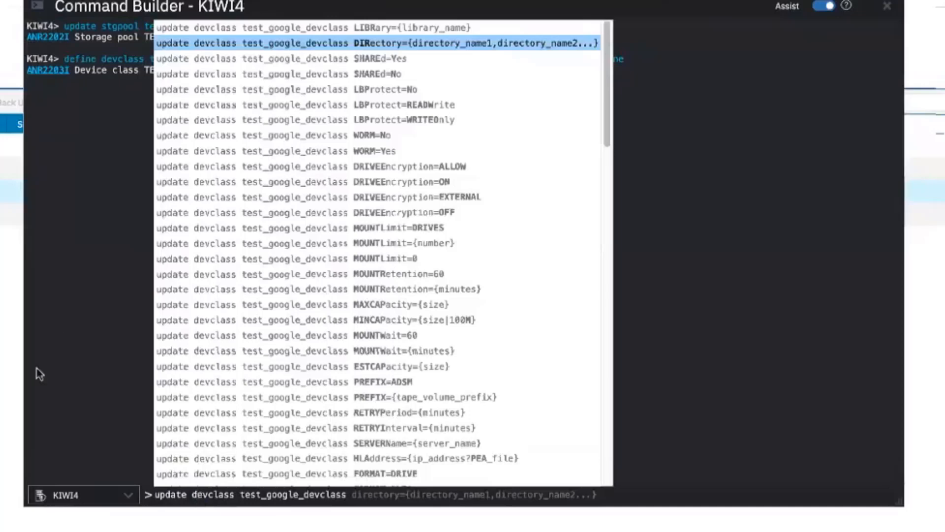
scroll(295, 263, "down", 15)
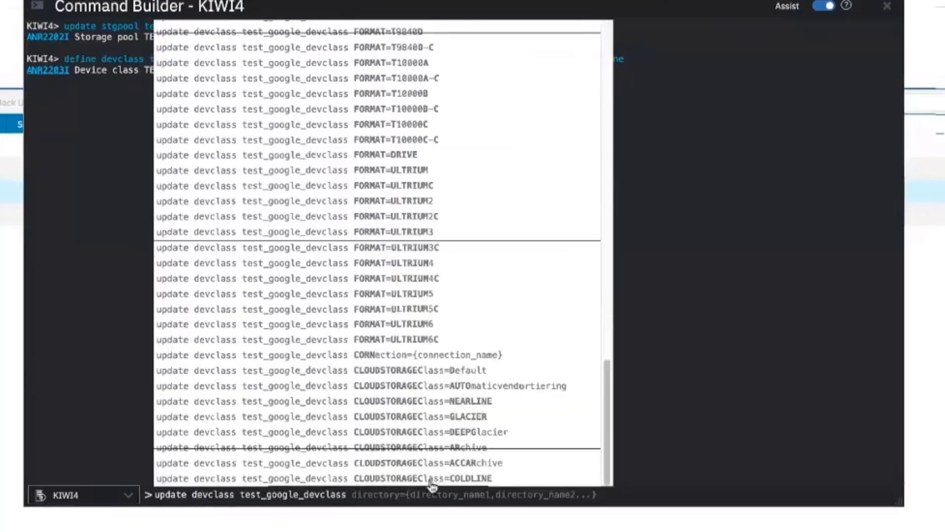
left_click(433, 450)
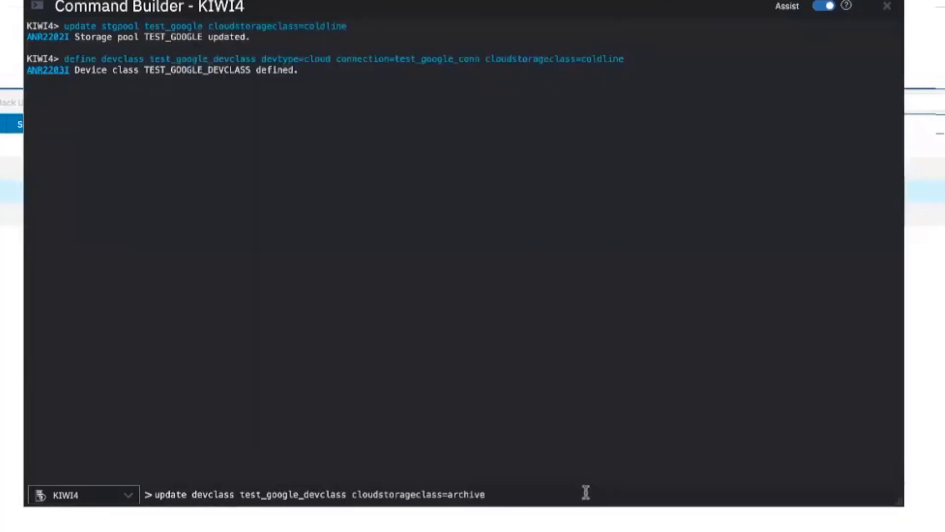
key("Return")
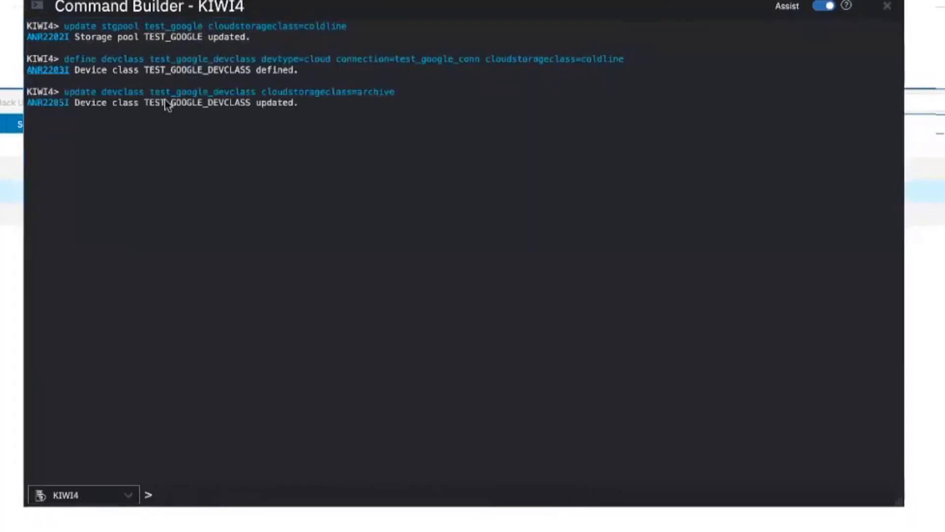
- Leave the Command Builder for the Storage Pools page and start adding a storage pool of the Retention type
mouse_move(411, 10)
left_mouse_down()
mouse_move(521, 181)
mouse_move(540, 162)
mouse_move(584, 177)
left_mouse_up()
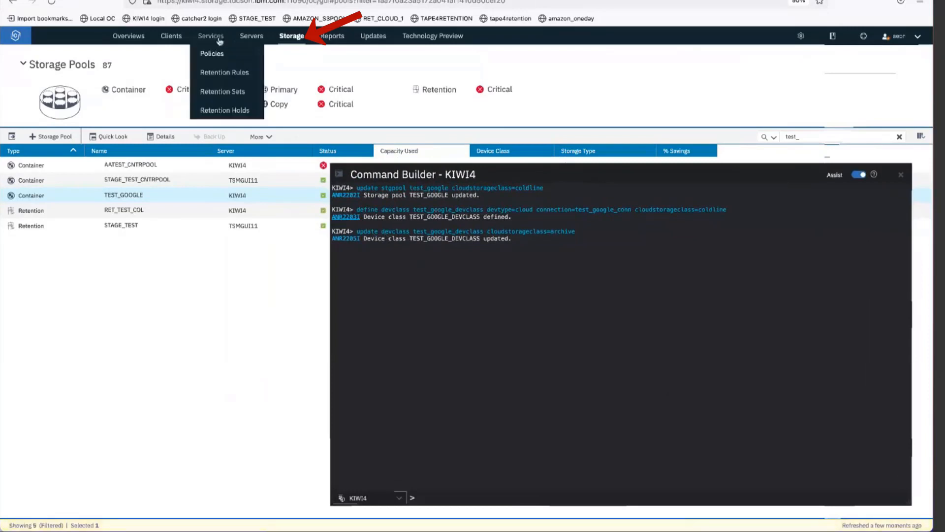
left_click(302, 53)
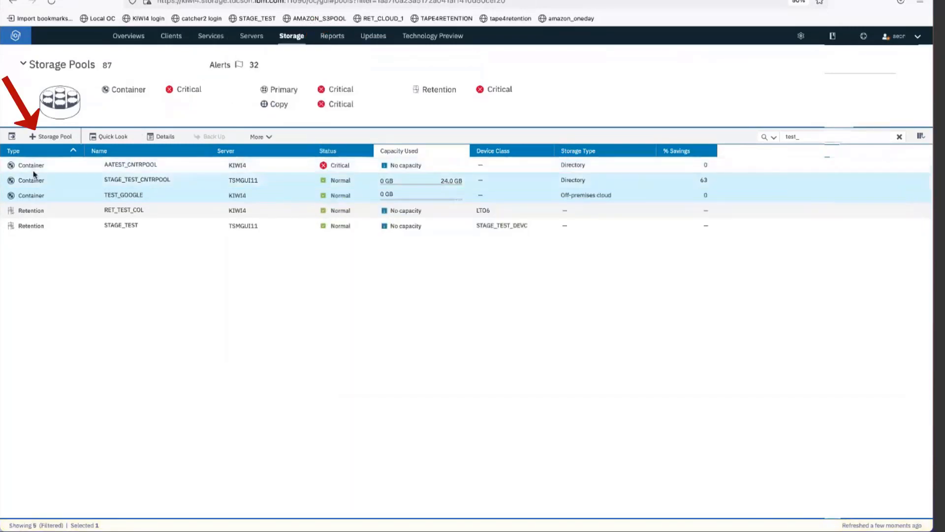
left_click(53, 137)
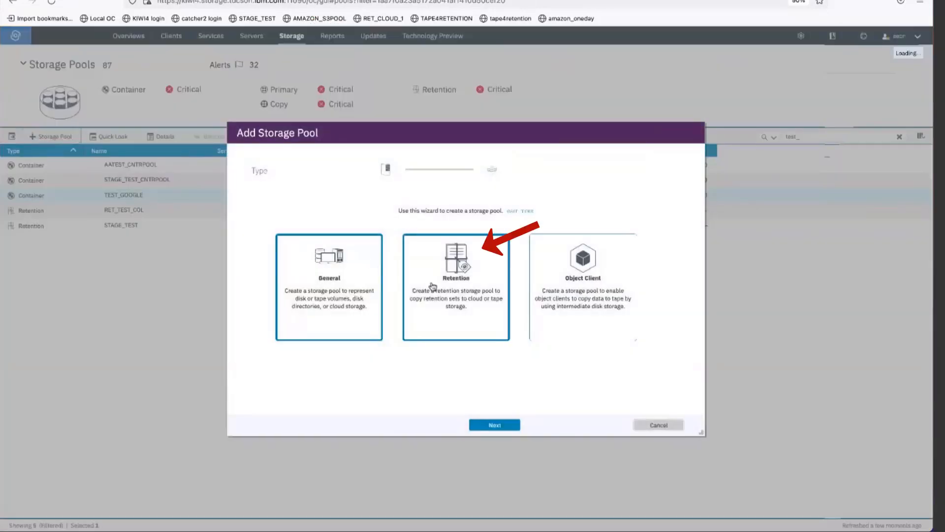
left_click(473, 291)
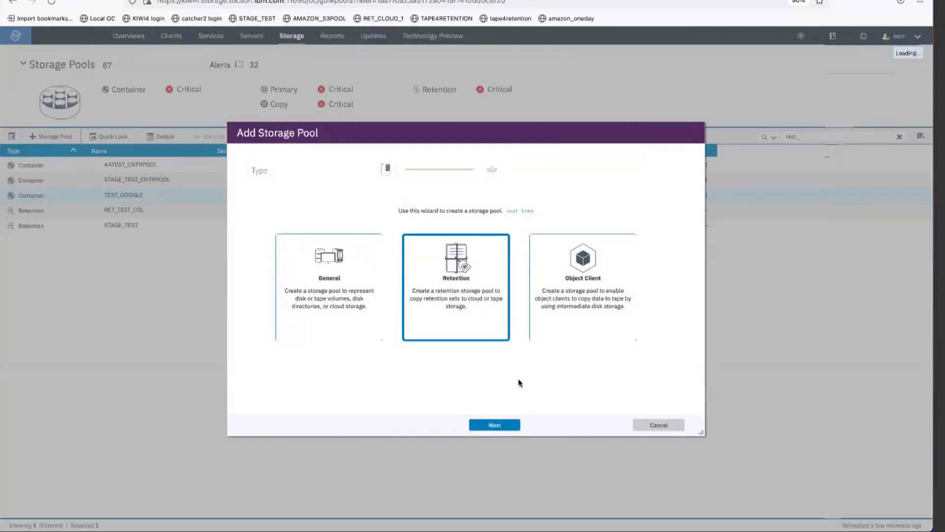
left_click(515, 423)
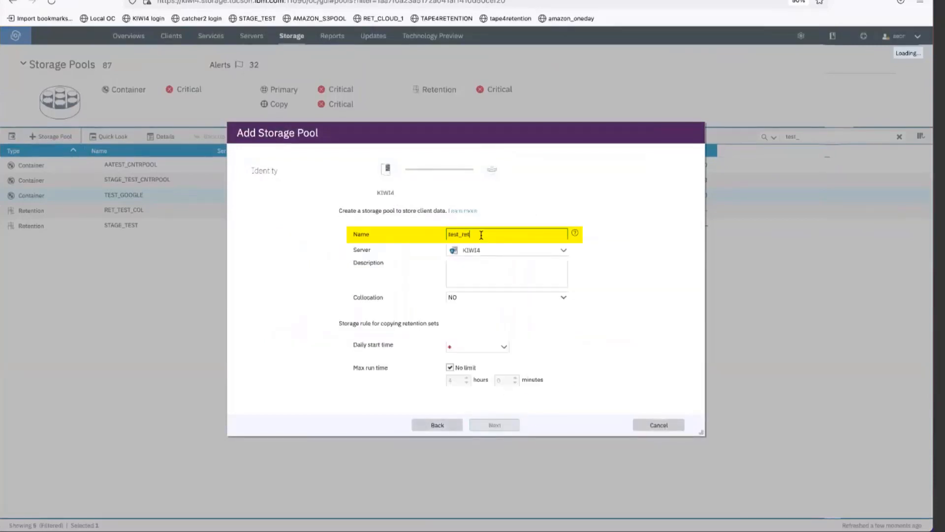
- Name the retention pool TEST_RET_GOOGLE, set its daily start time to 12:00 AM and continue to the device class page
left_click(503, 347)
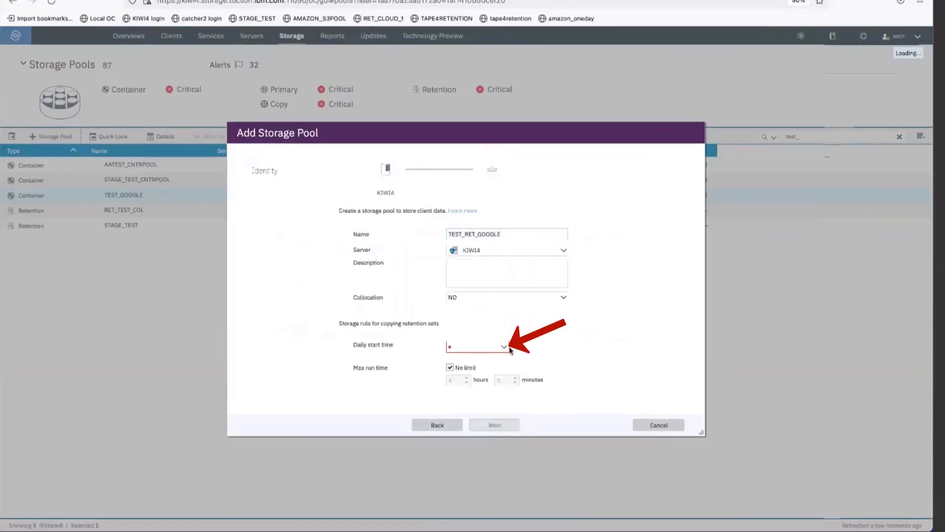
left_click(504, 346)
left_click(498, 355)
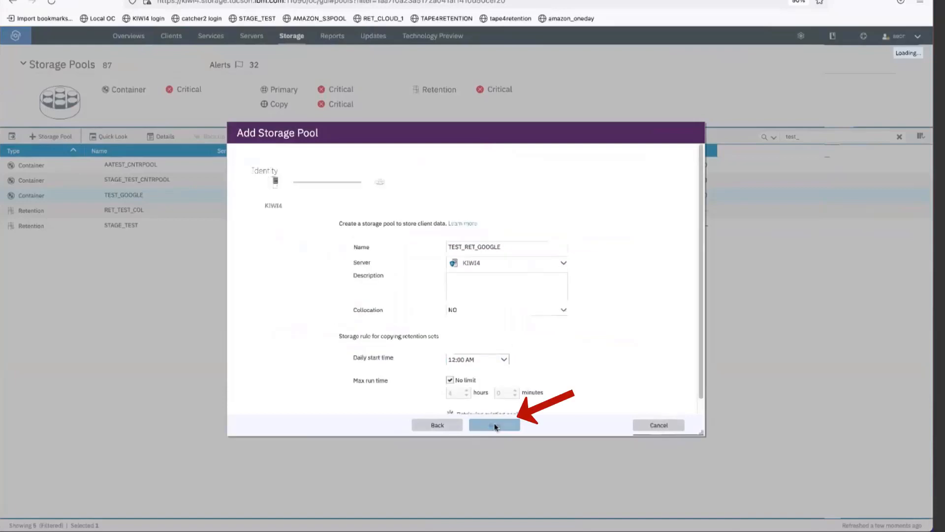
left_click(494, 425)
scroll(625, 254, "down", 1)
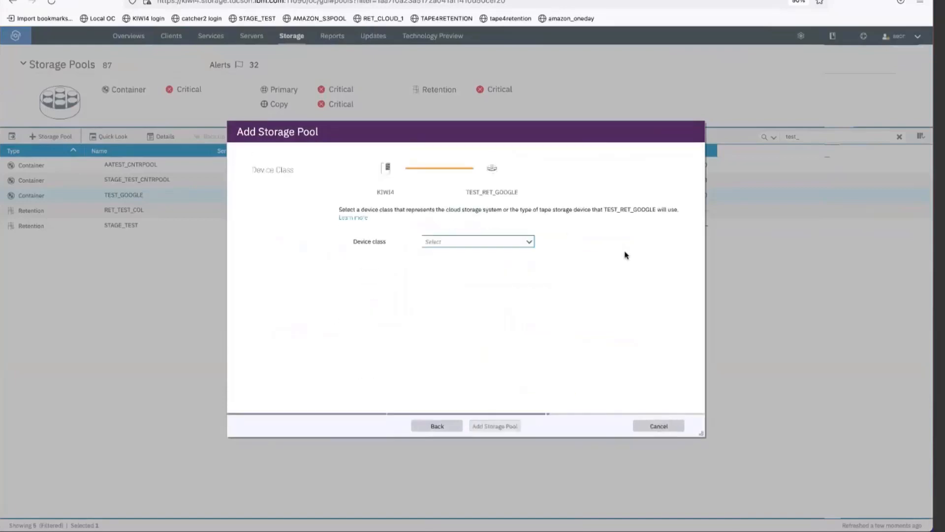
- Select TEST_GOOGLE_DEVCLASS as the retention pool's device class and submit the new storage pool
left_click(519, 246)
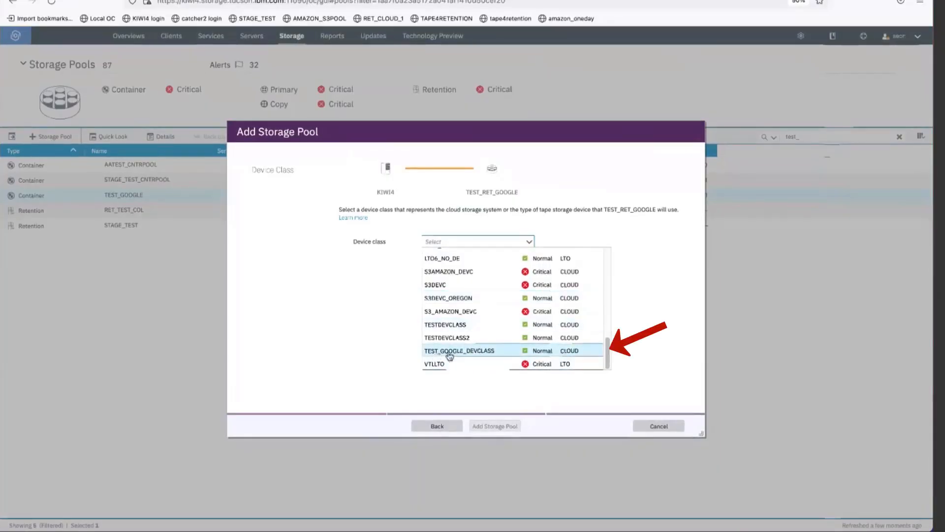
left_click(470, 353)
left_click(493, 426)
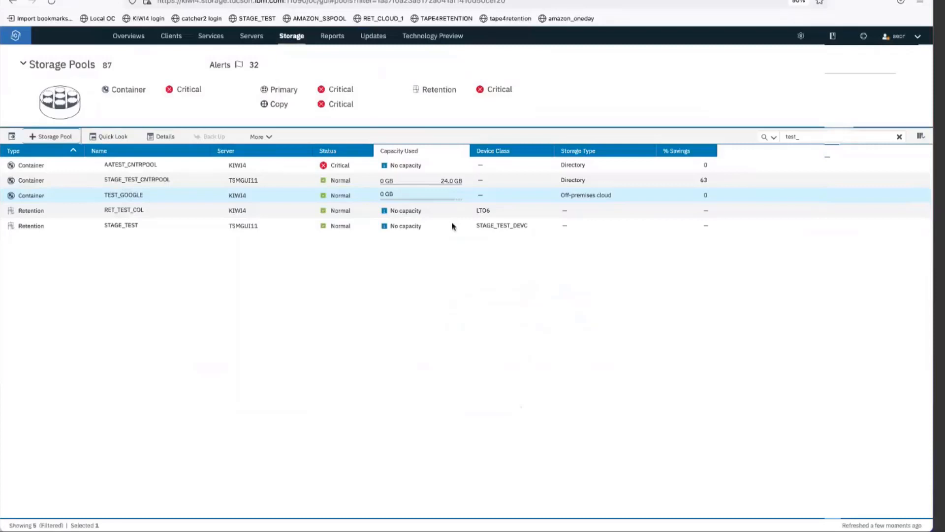
- Go to the Servers page and open the database backup dialog for the KIWI4 server
mouse_move(251, 37)
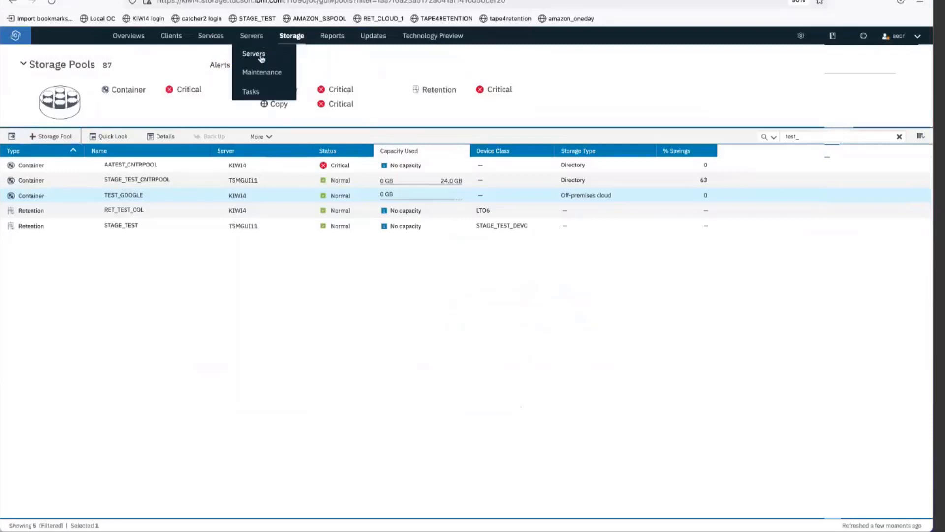
left_click(262, 57)
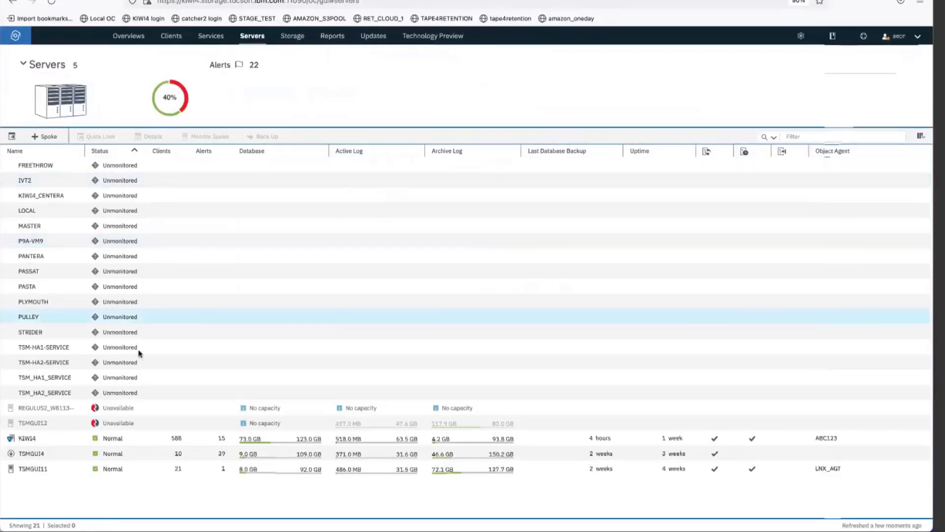
left_click(135, 446)
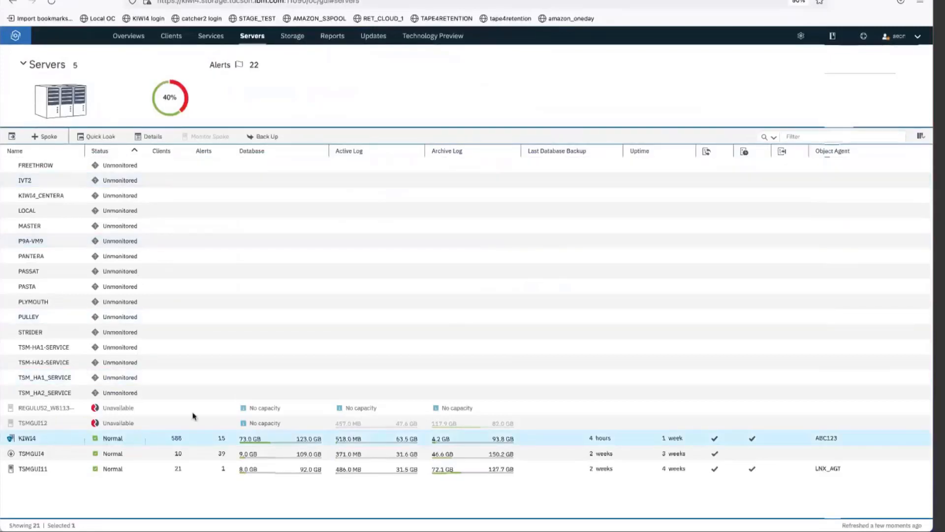
left_click(266, 137)
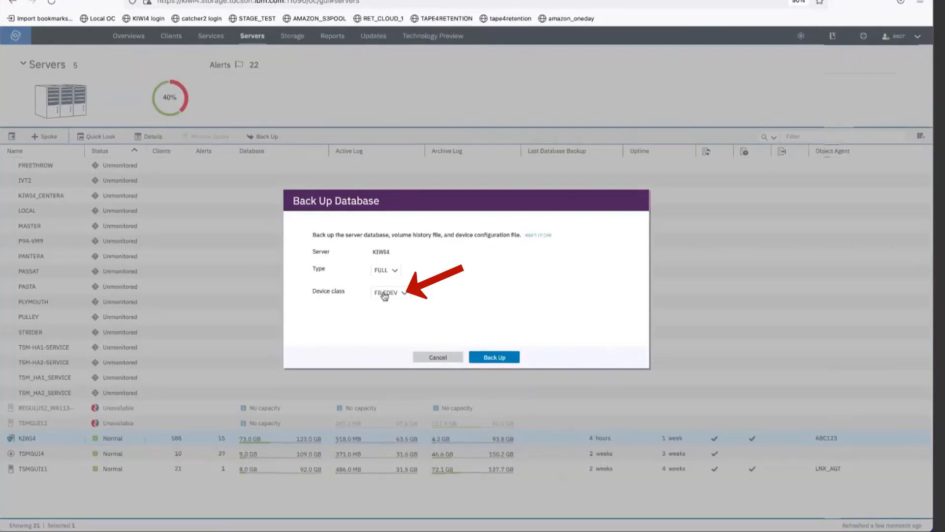
- Choose TEST_GOOGLE_DEVCLASS as the device class for KIWI4's database backup, and cancel the backup
left_click(411, 274)
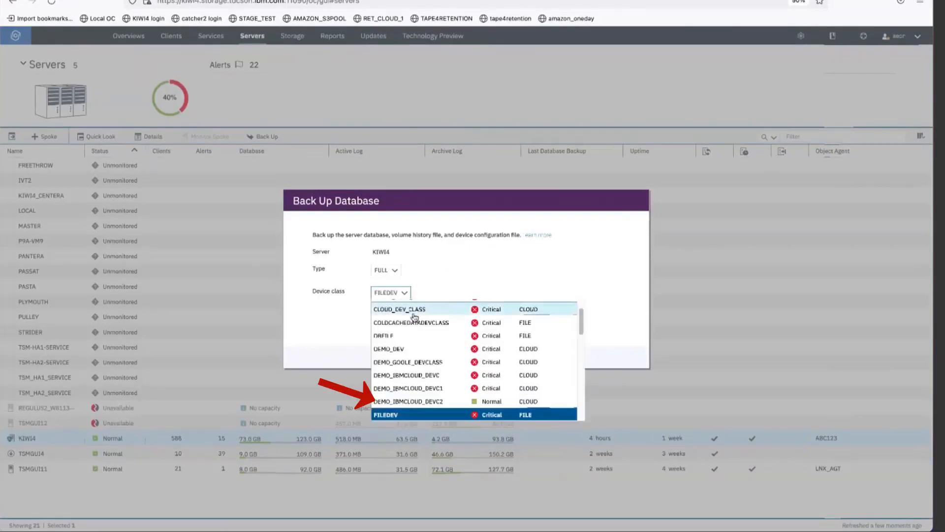
scroll(413, 413, "down", 3)
left_click(400, 403)
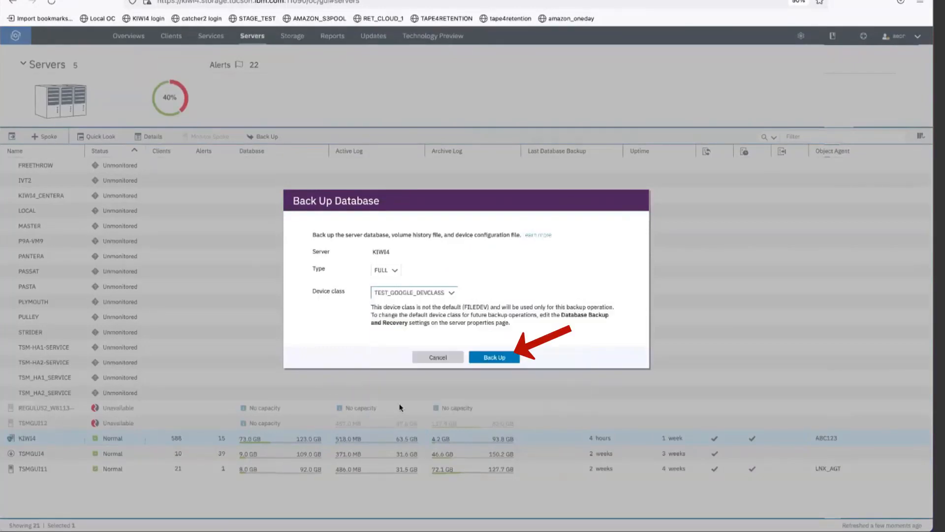
left_click(447, 362)
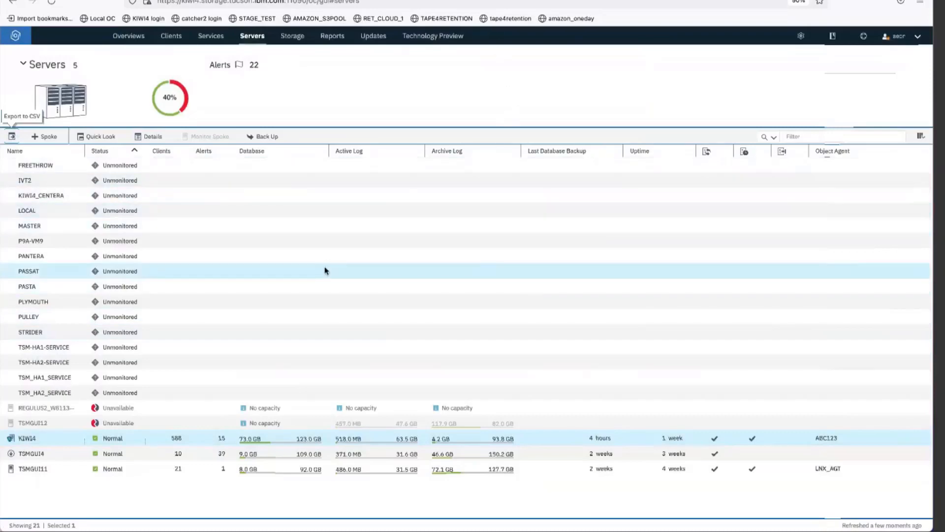